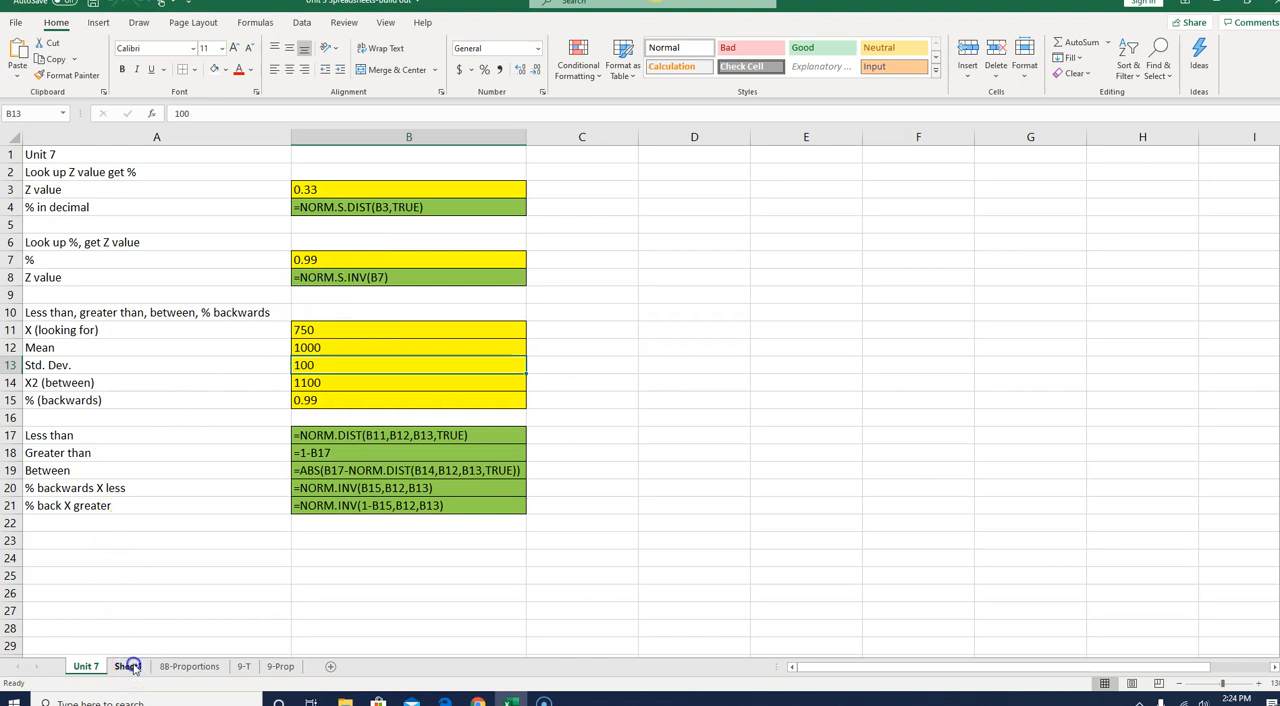
# - Rename Sheet1 as 8A and return to the Unit 7 sheet
pyautogui.click(128, 667)
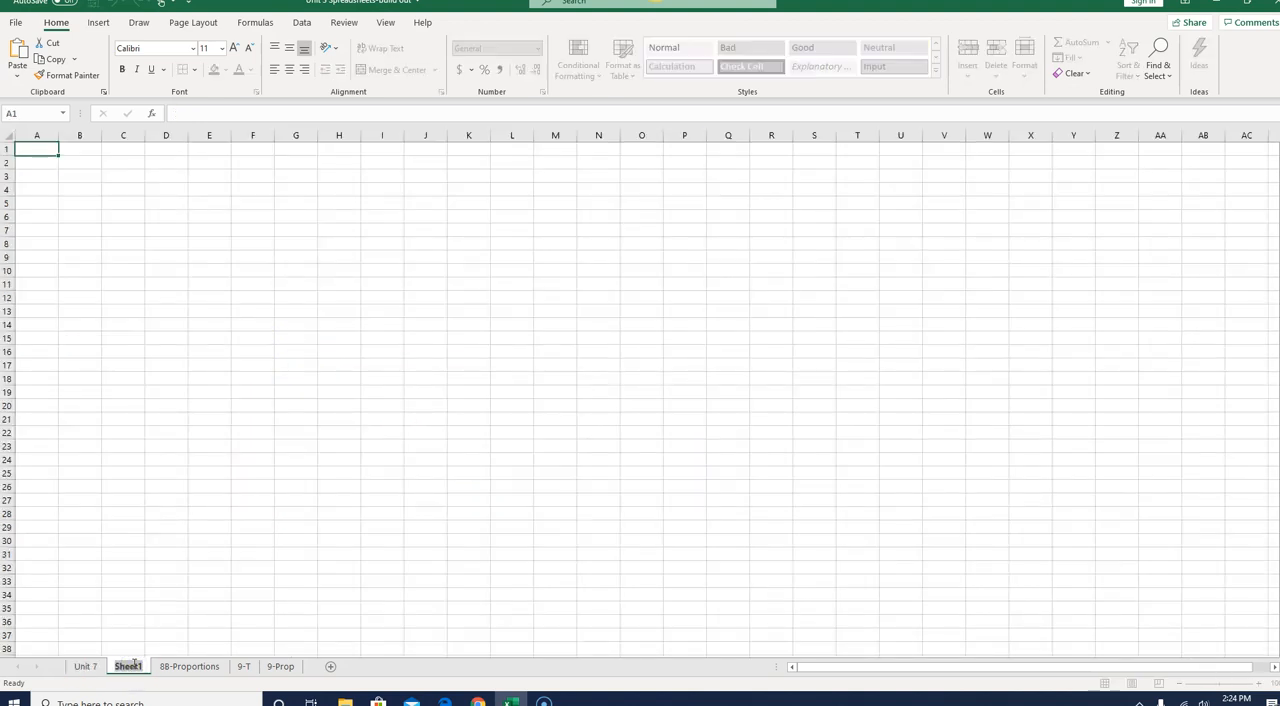
pyautogui.write('8A')
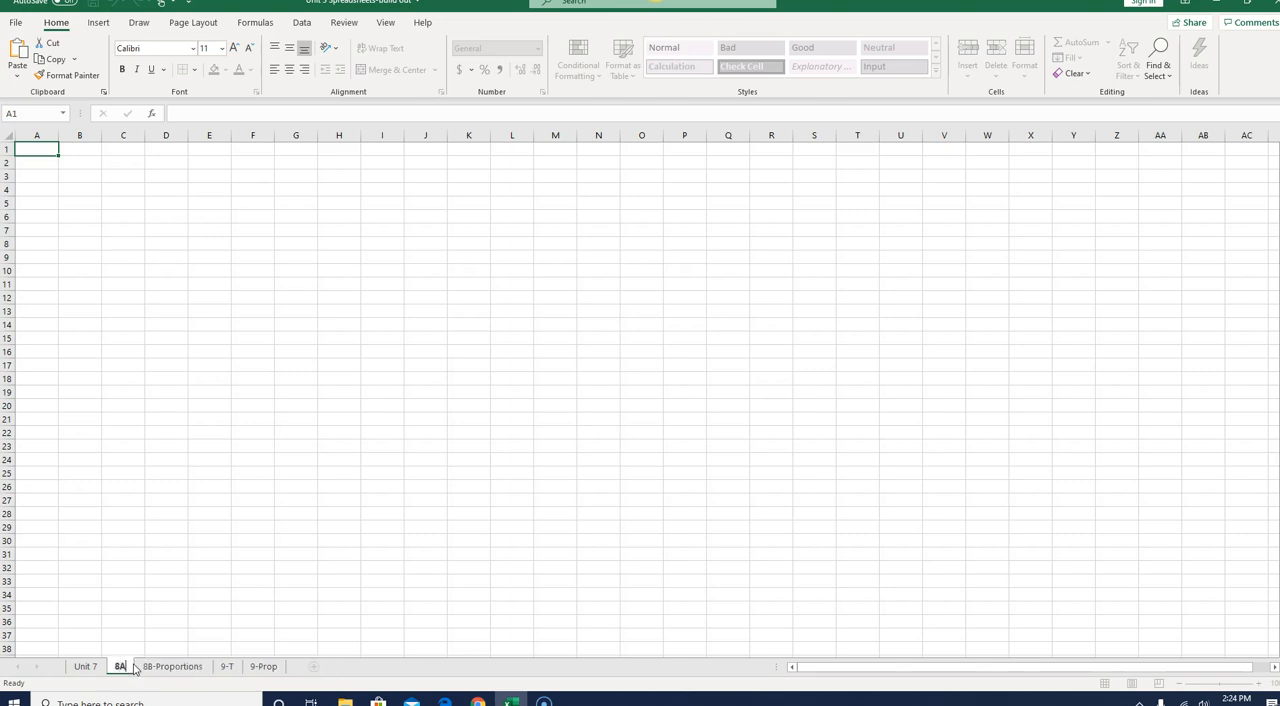
pyautogui.click(84, 668)
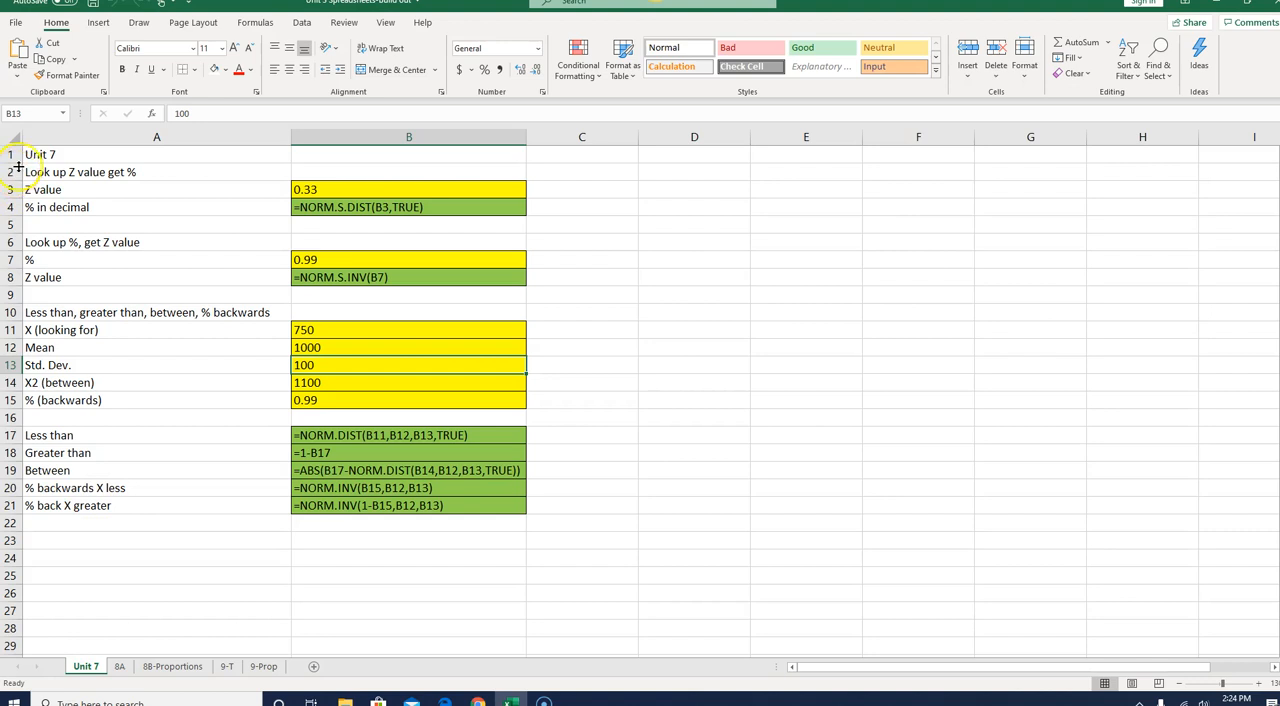
# - Copy range A1:B24 from the Unit 7 sheet into sheet 8A at A1 and fit column A's width to its contents
pyautogui.moveTo(33, 155)
pyautogui.mouseDown()
pyautogui.moveTo(390, 160)
pyautogui.moveTo(426, 206)
pyautogui.moveTo(444, 550)
pyautogui.mouseUp()
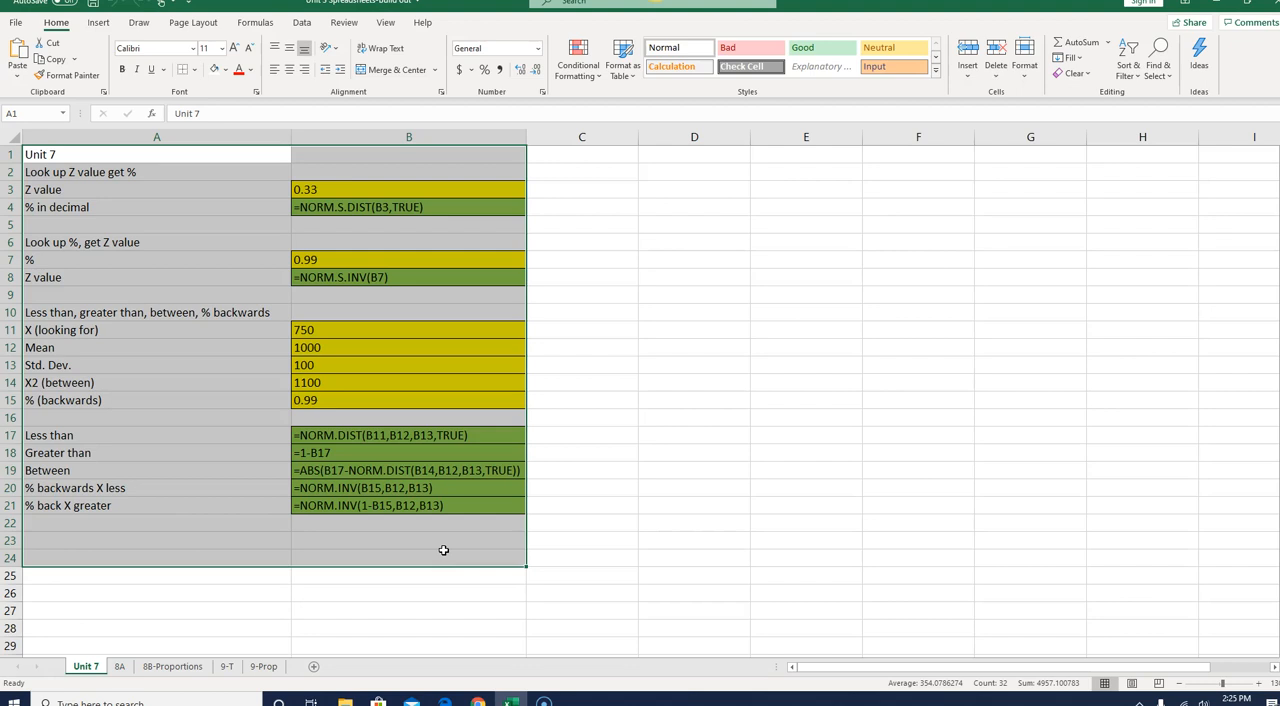
pyautogui.rightClick(134, 266)
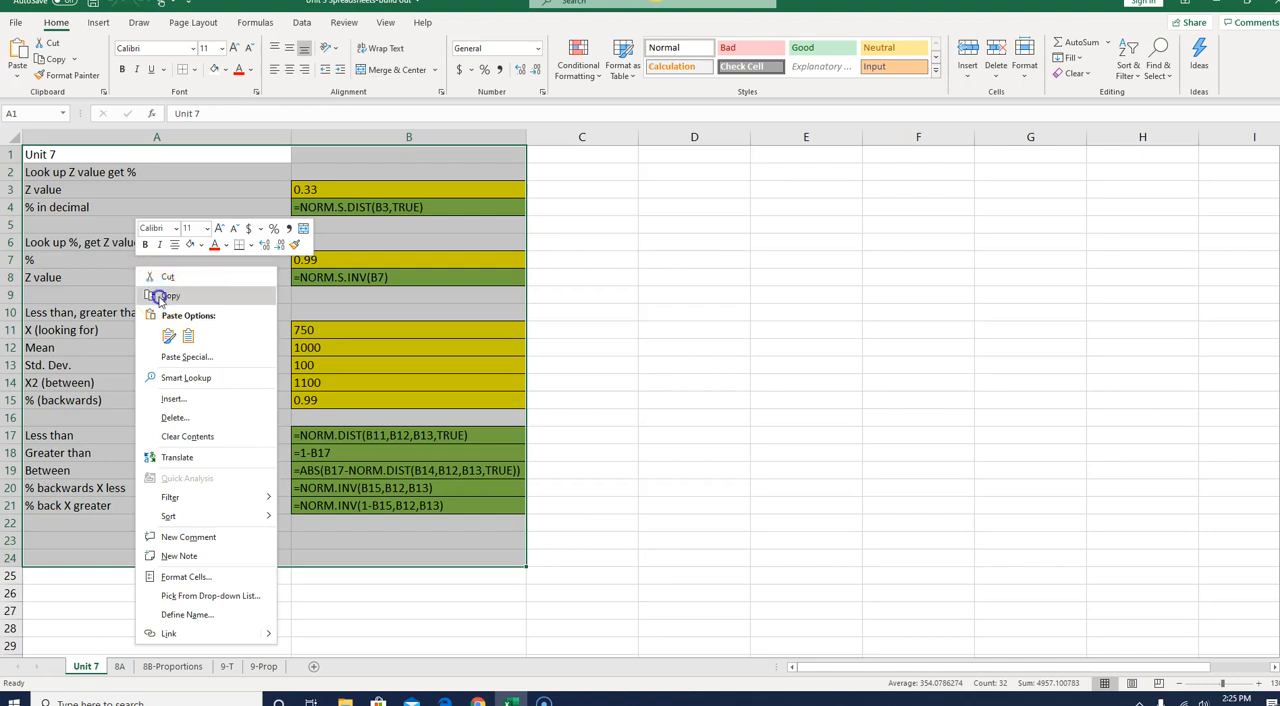
pyautogui.click(159, 294)
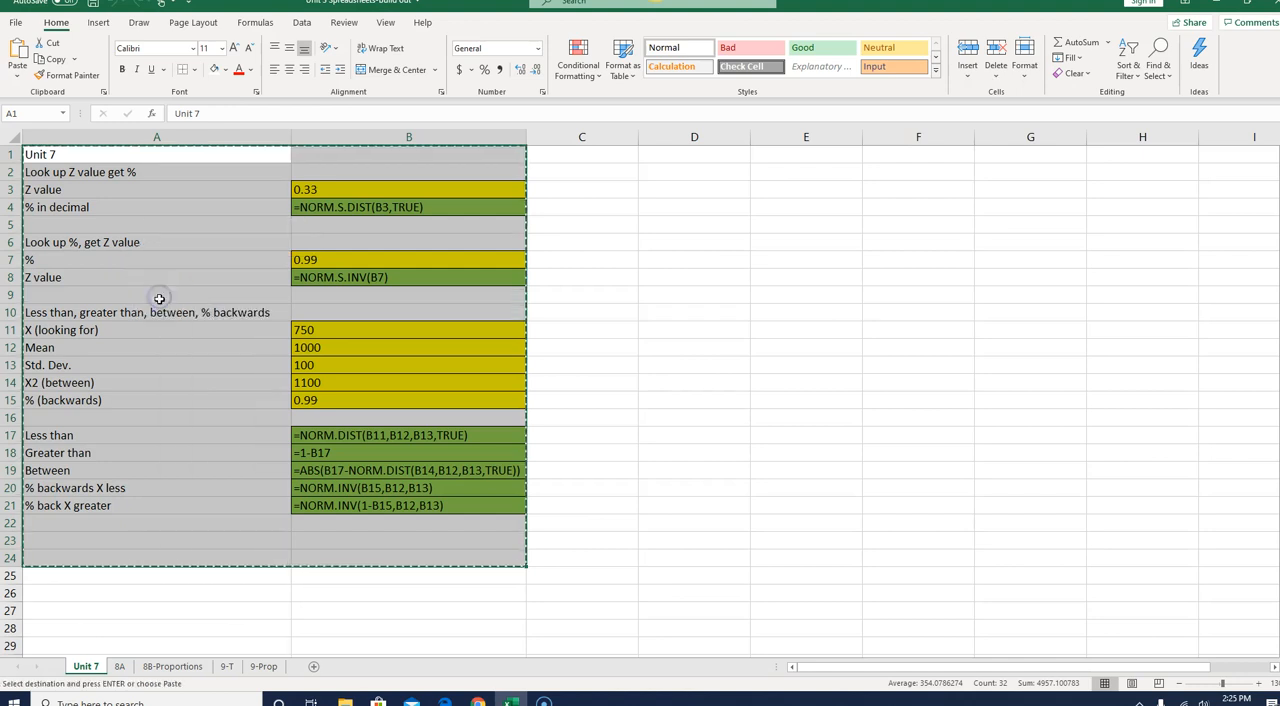
pyautogui.click(120, 666)
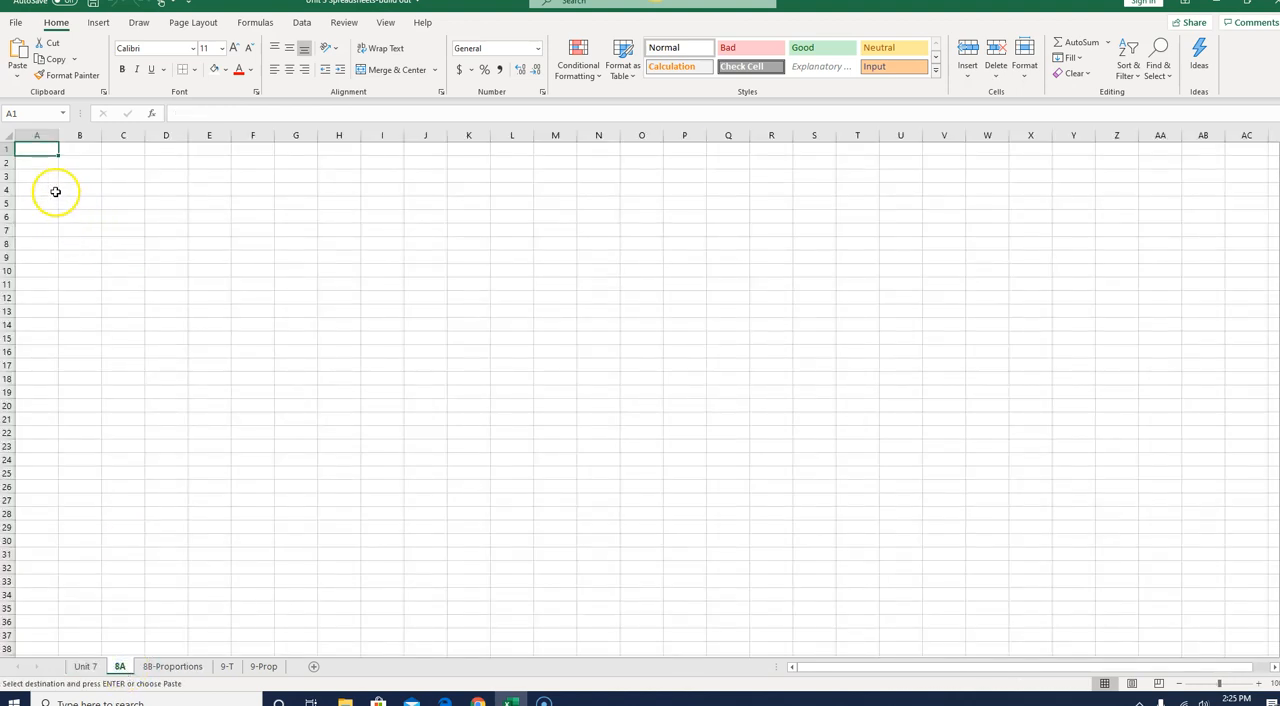
pyautogui.press('Return')
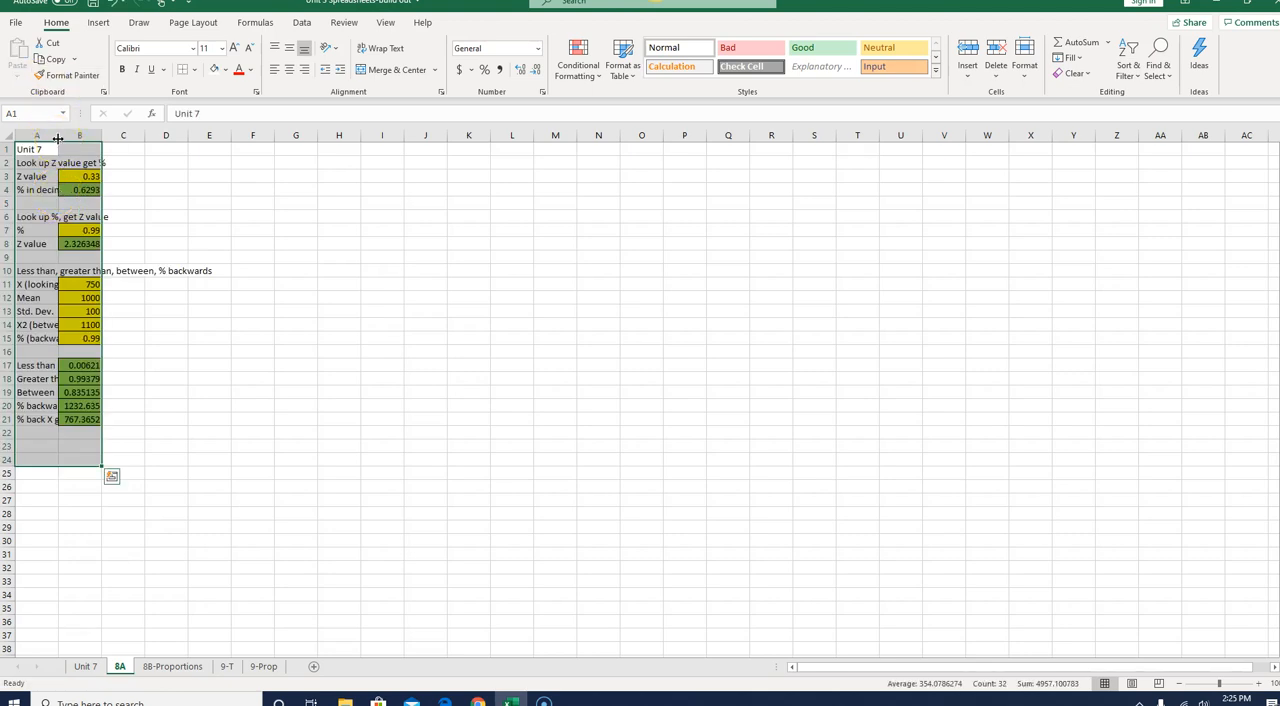
pyautogui.doubleClick(58, 138)
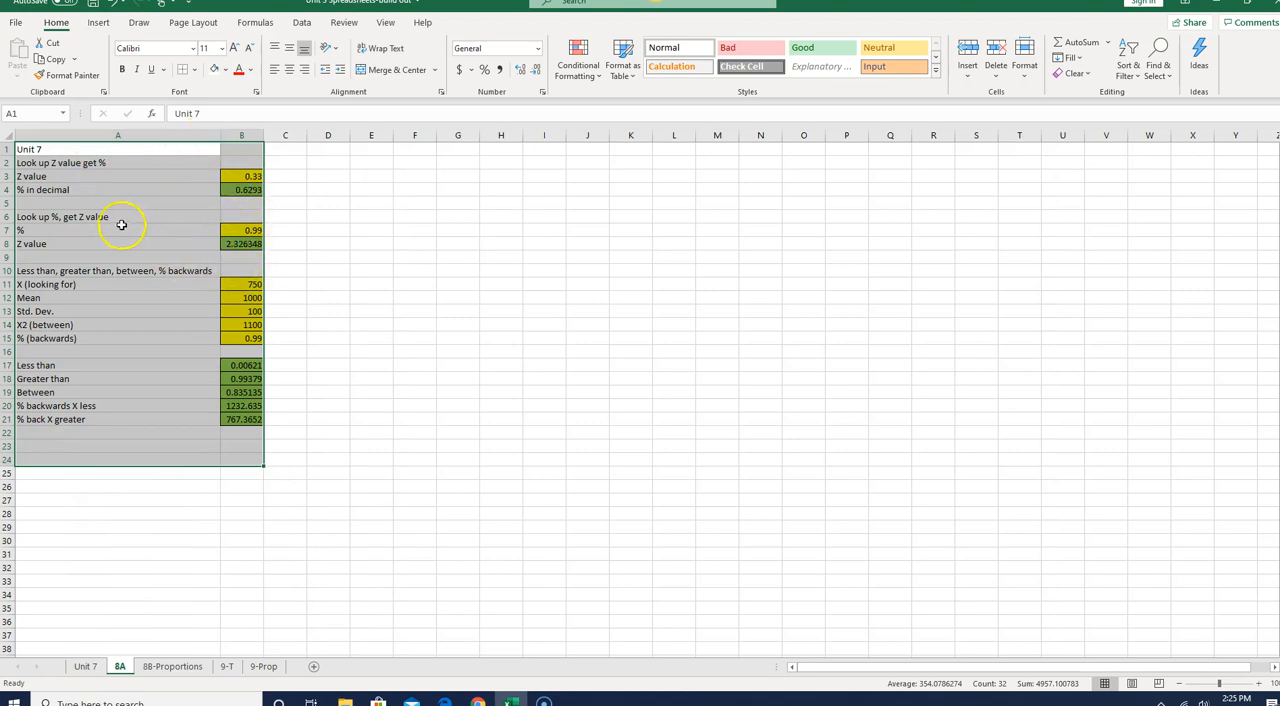
# - Enter the label "Sample Size" in A16, below the % (backwards) row
pyautogui.click(1260, 684)
pyautogui.click(1260, 684)
pyautogui.click(1260, 684)
pyautogui.click(1260, 684)
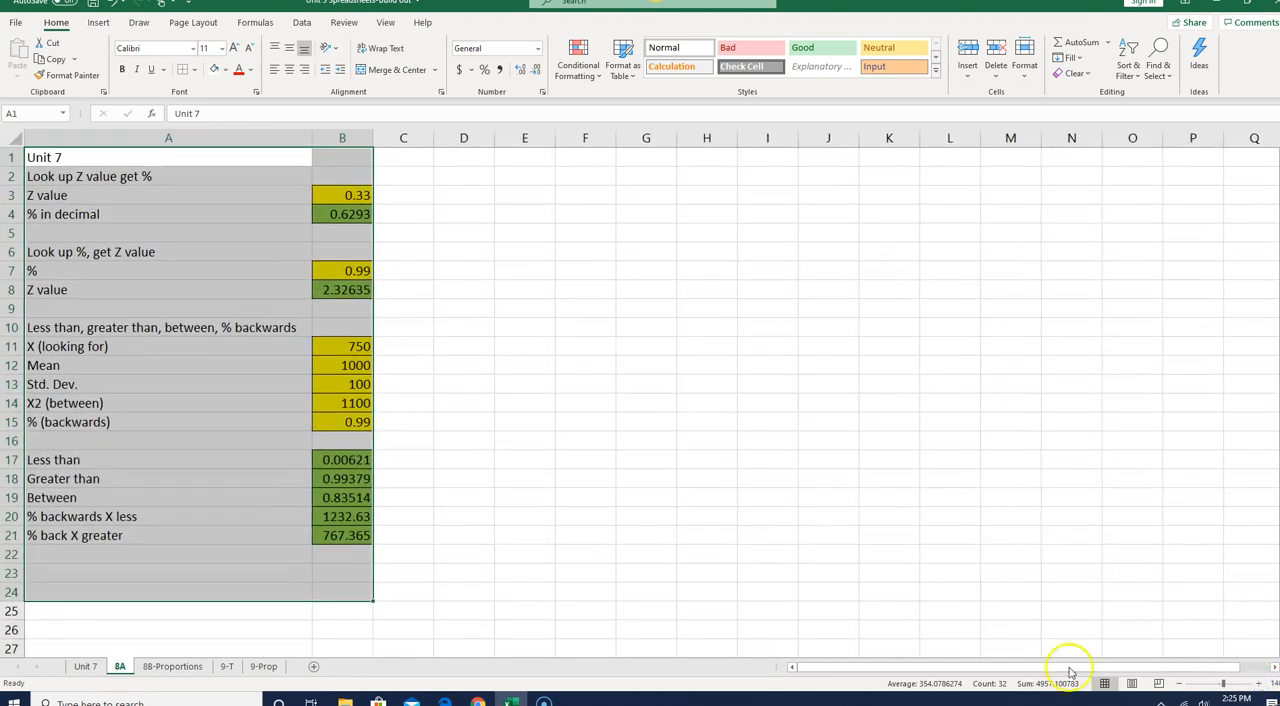
pyautogui.click(35, 436)
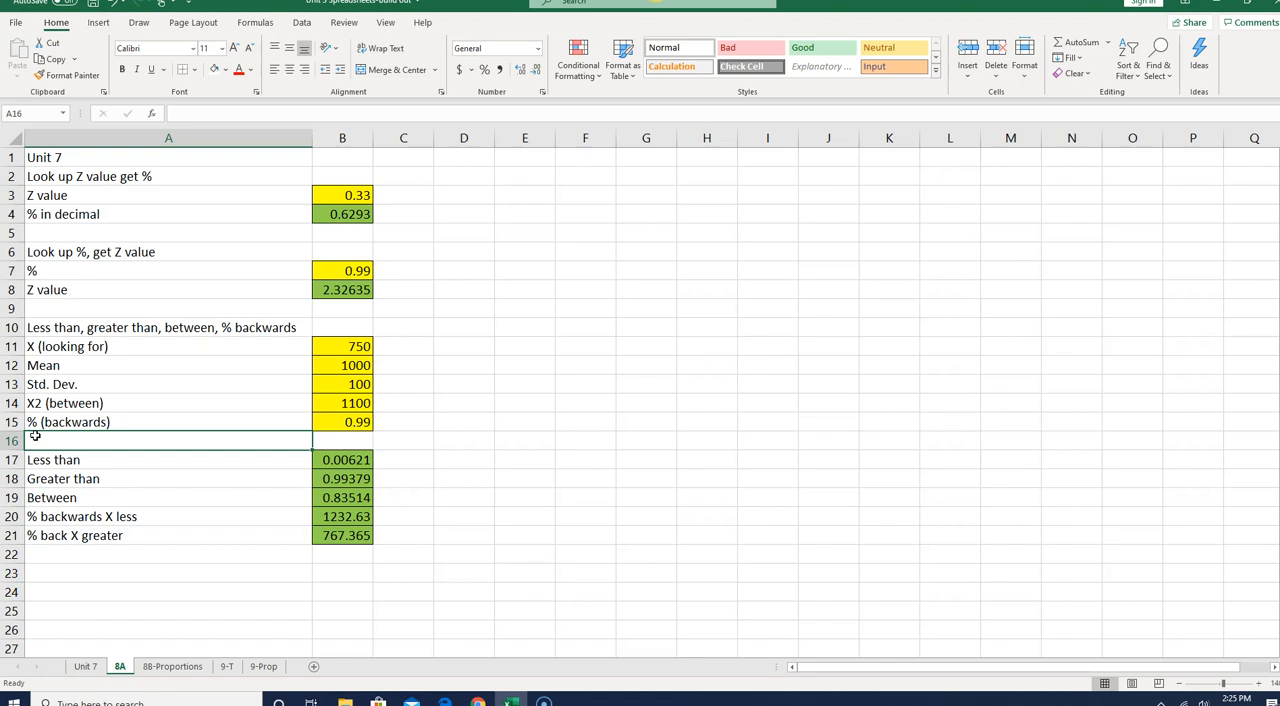
pyautogui.write('Sample Size')
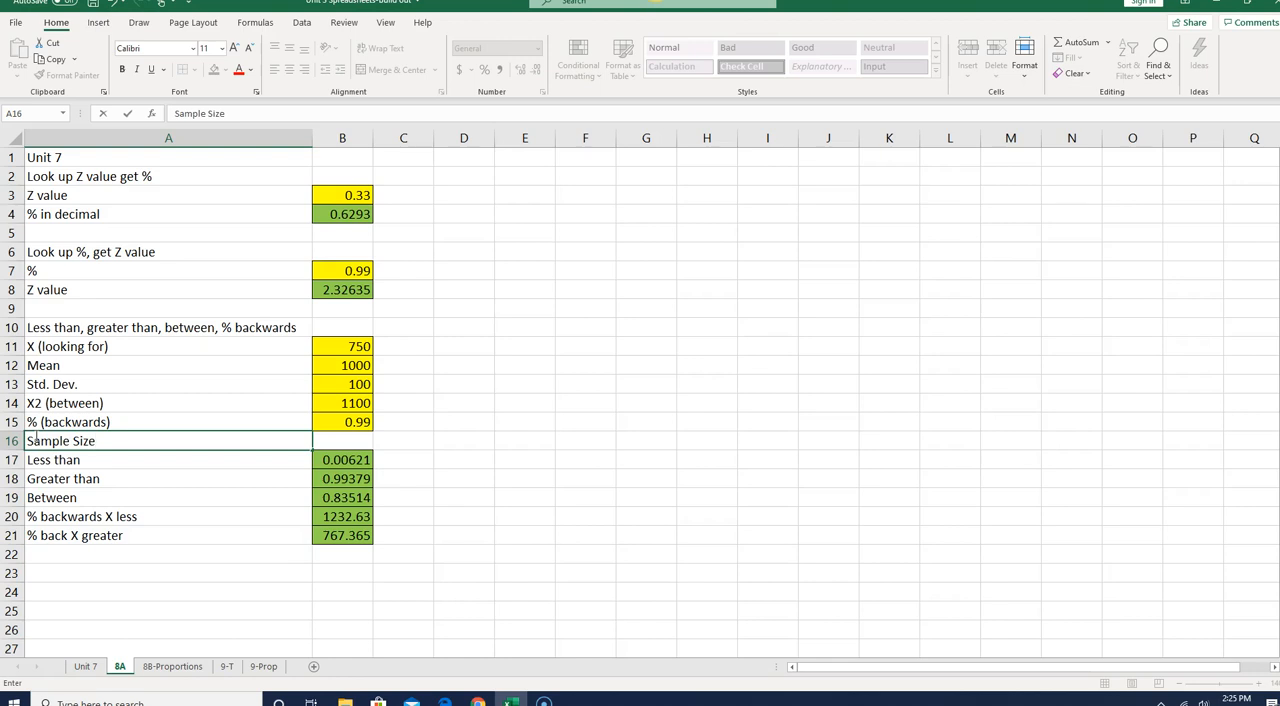
pyautogui.press('Return')
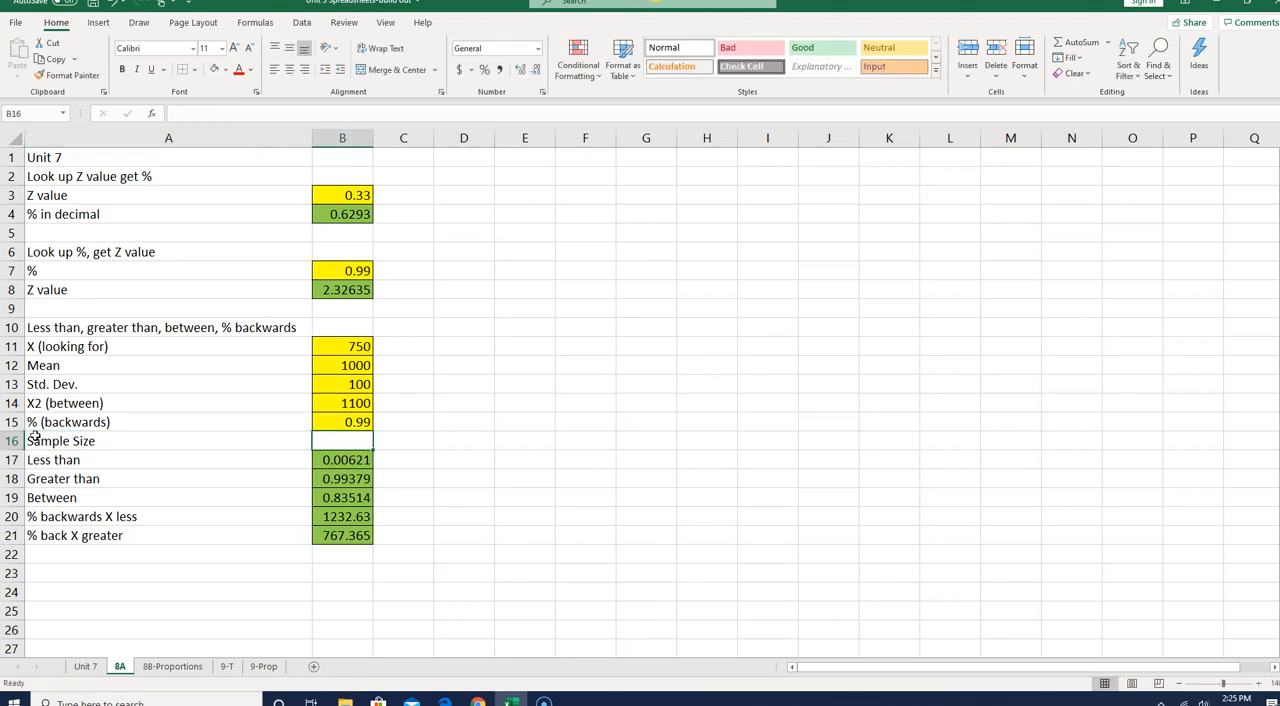
# - Insert a blank row above the "Less than" row to separate the inputs from the results
pyautogui.click(12, 460)
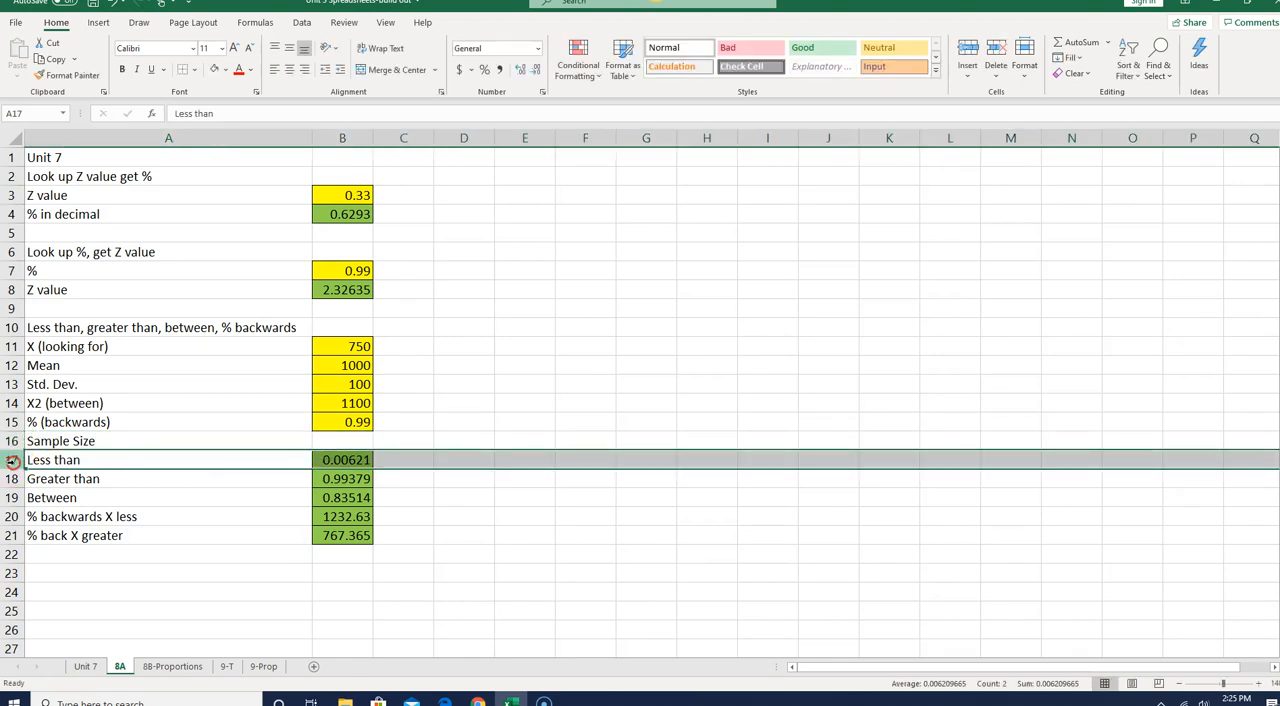
pyautogui.rightClick(12, 460)
pyautogui.click(50, 338)
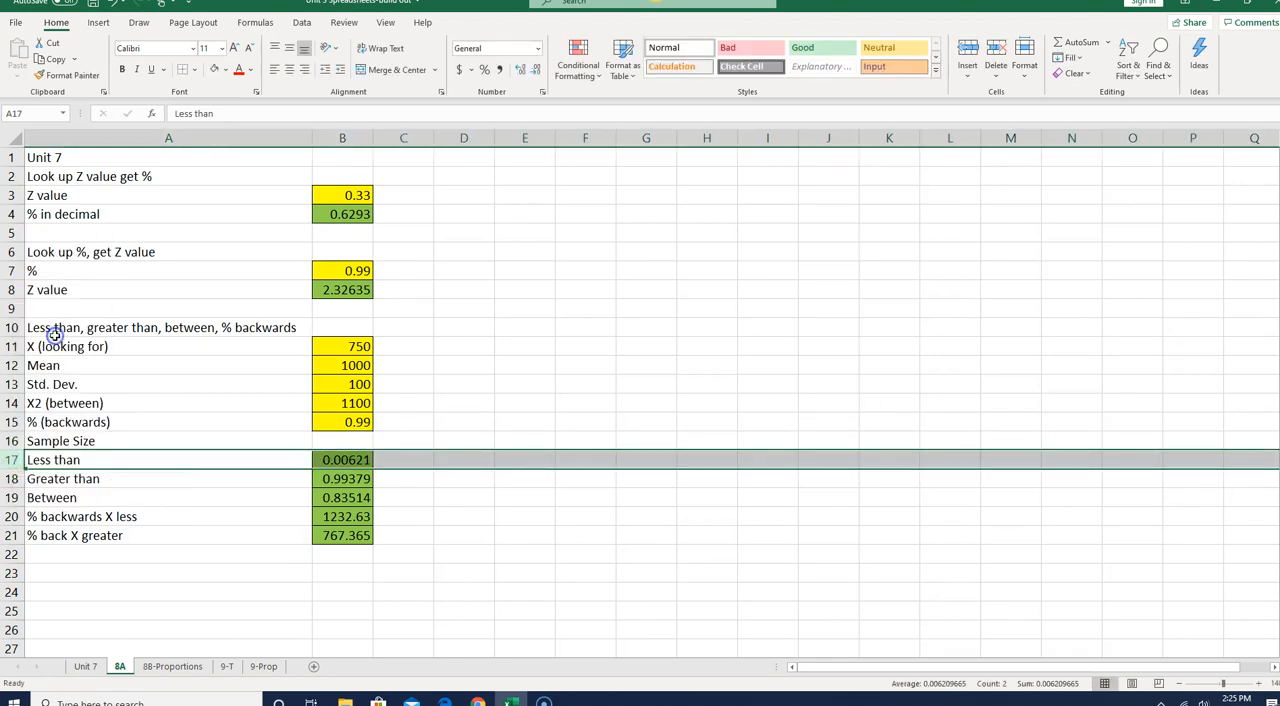
# - Give the Sample Size input cell B16 a yellow fill and borders on all sides
pyautogui.click(333, 442)
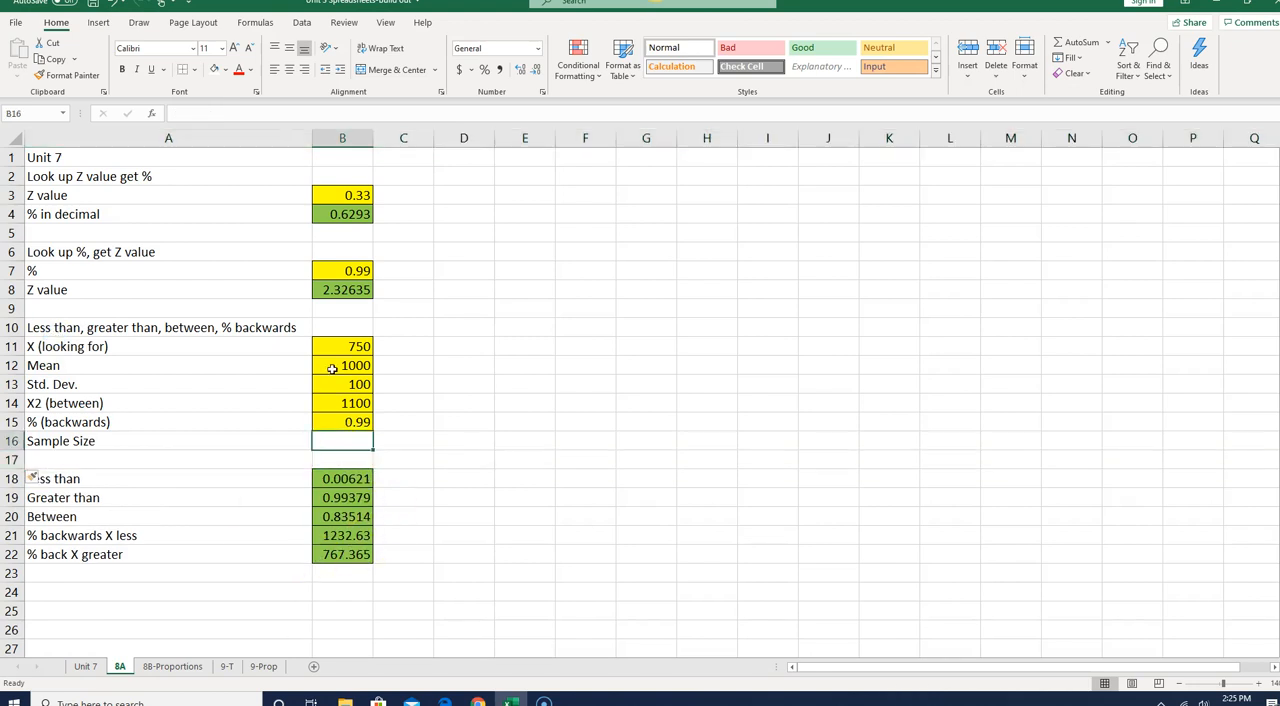
pyautogui.click(224, 72)
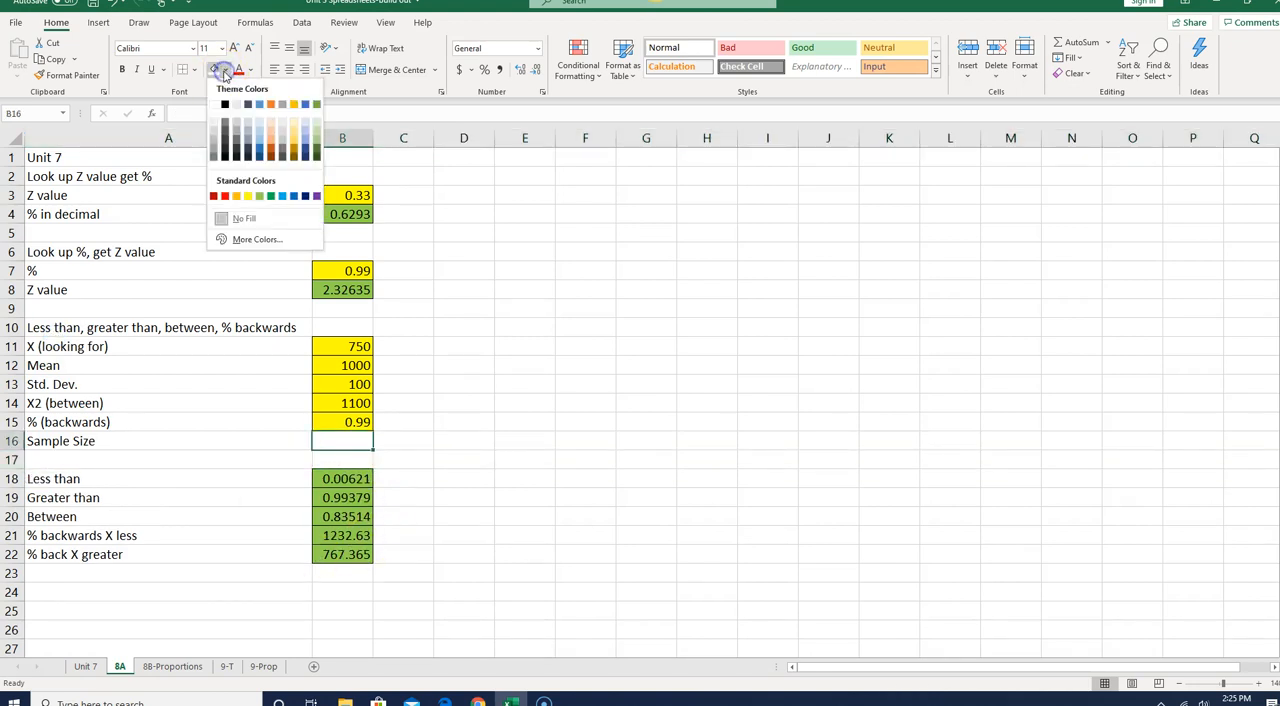
pyautogui.click(245, 192)
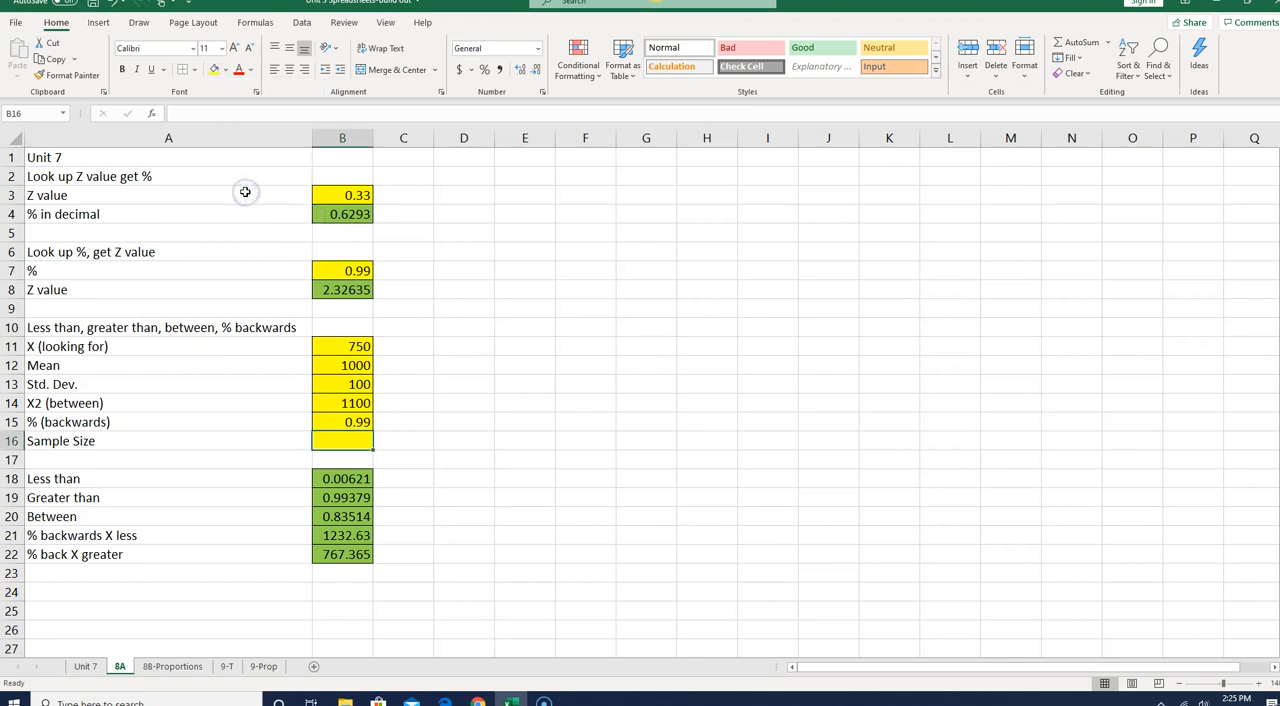
pyautogui.click(195, 71)
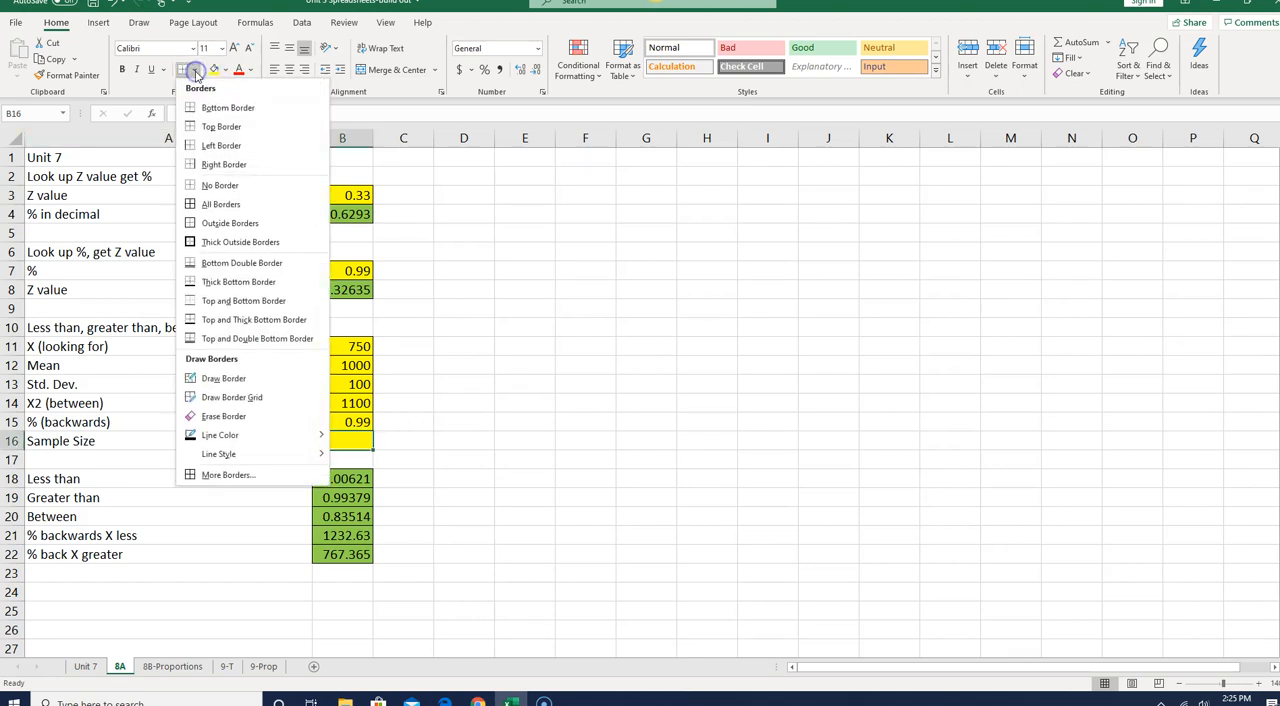
pyautogui.click(229, 206)
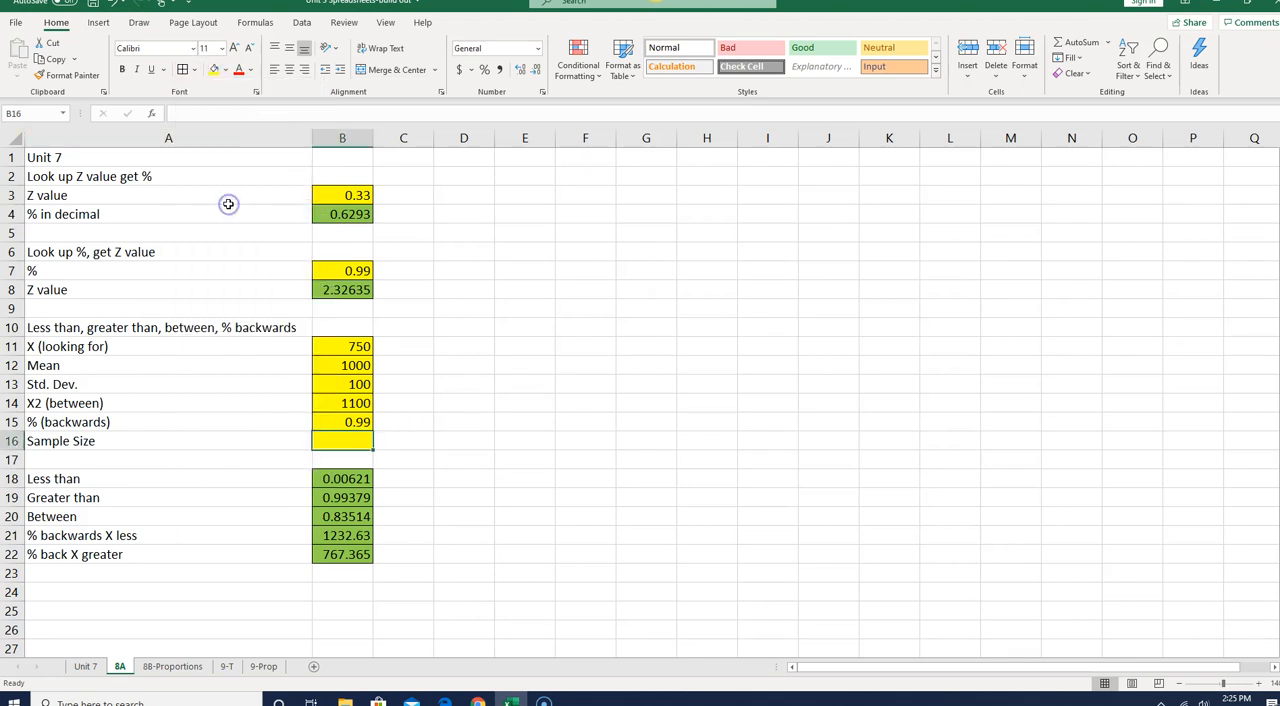
# - Enter 30 as the sample size in B16
pyautogui.click(254, 440)
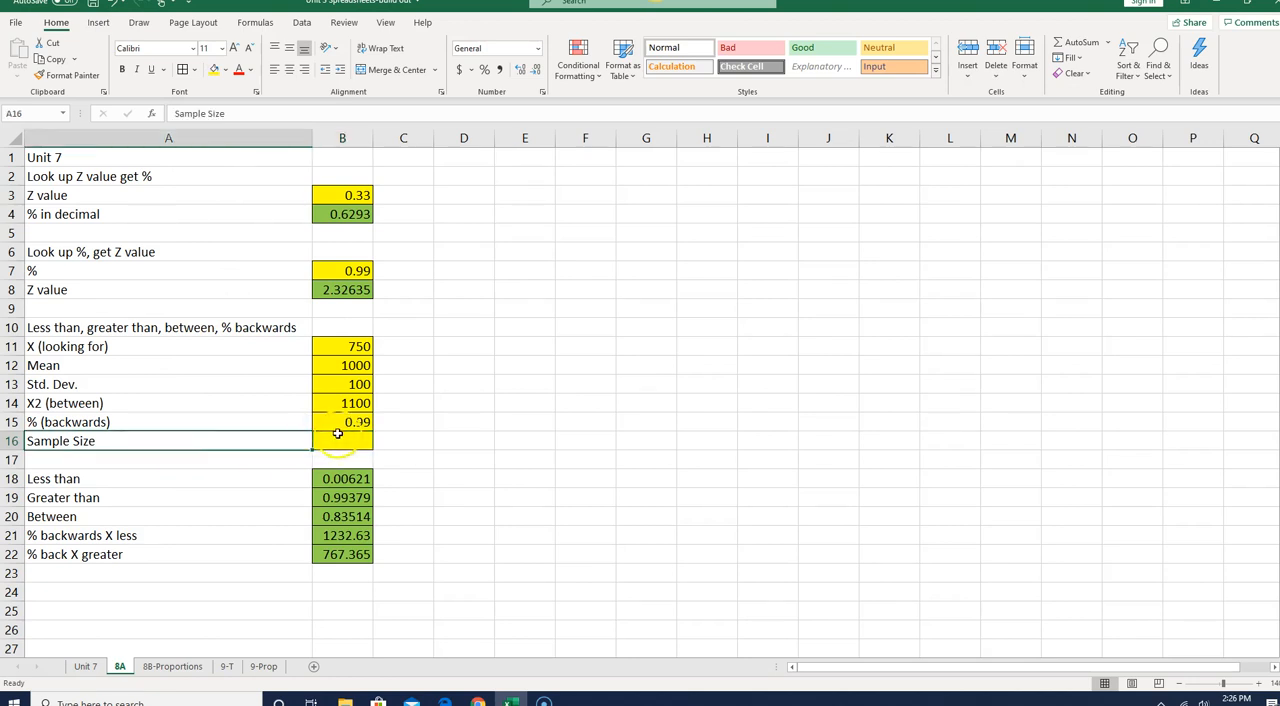
pyautogui.click(340, 437)
pyautogui.write('30')
pyautogui.press('Return')
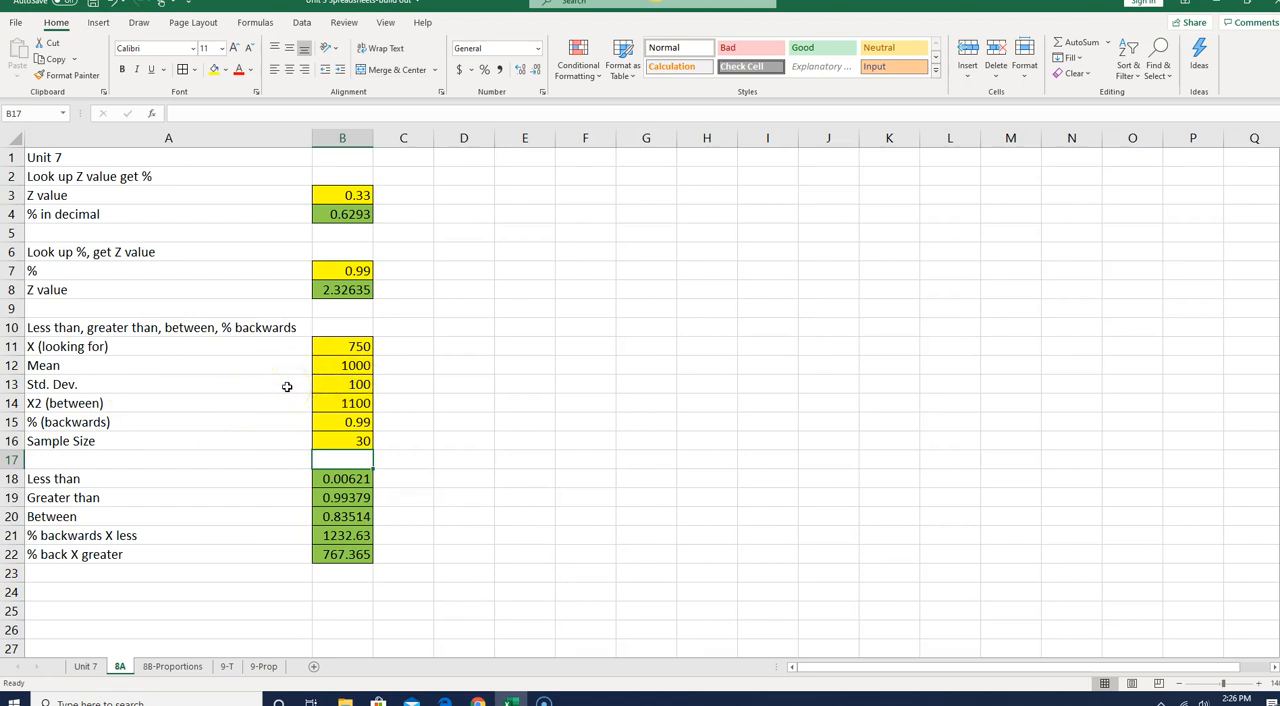
# - Show the sheet's formulas instead of results and fit column B's width to them
pyautogui.hotkey('ctrl', '`')
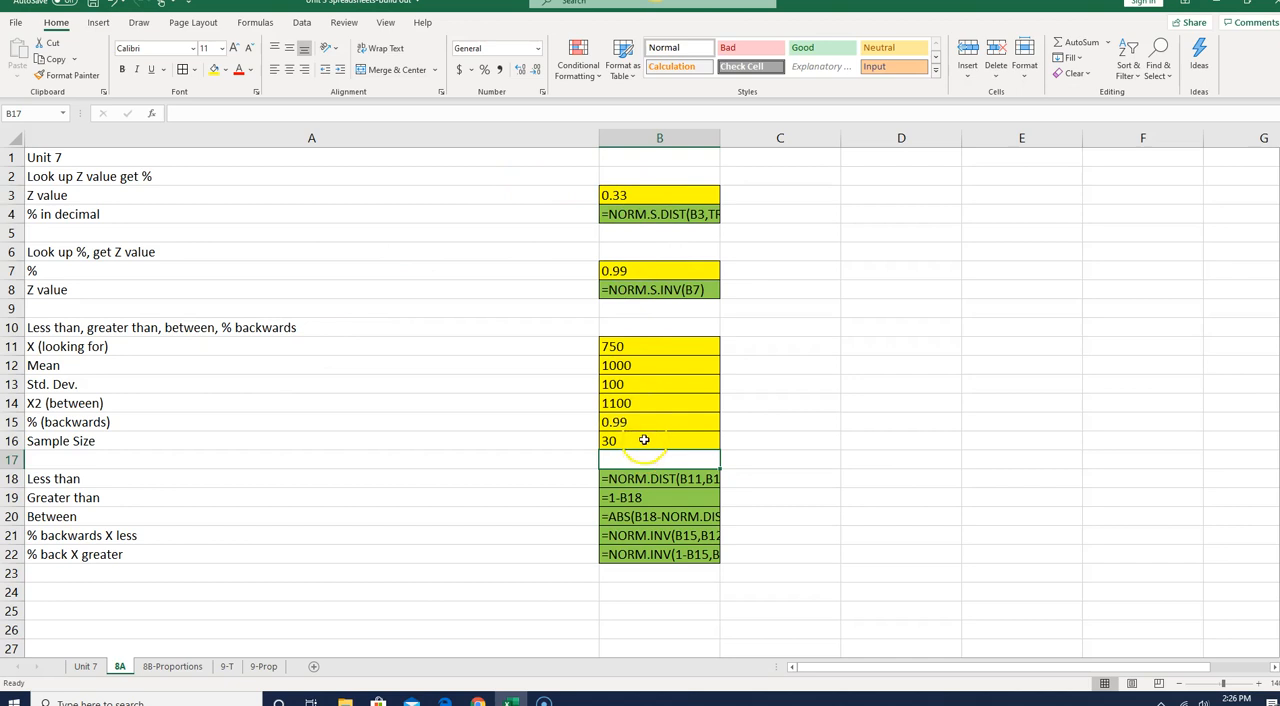
pyautogui.doubleClick(723, 138)
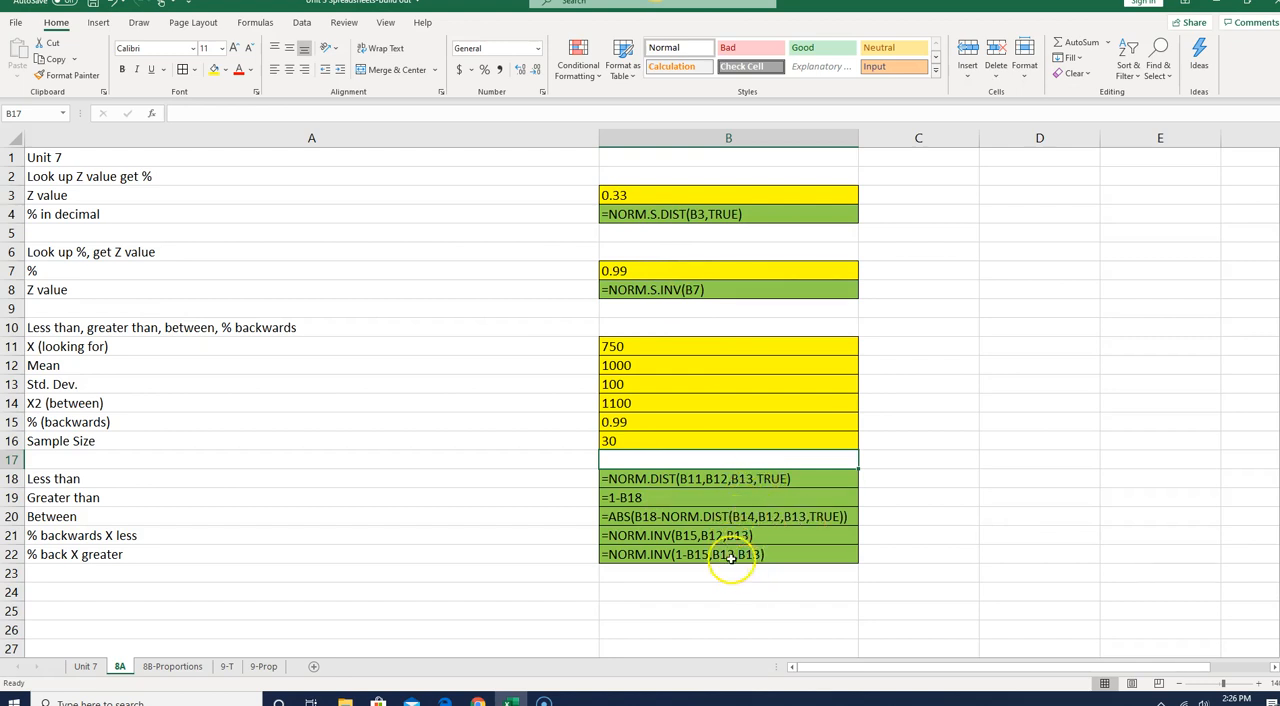
# - Change the Less than formula in B18 to =NORM.DIST(B11,B12,B13/SQRT(B16),TRUE)
pyautogui.doubleClick(748, 478)
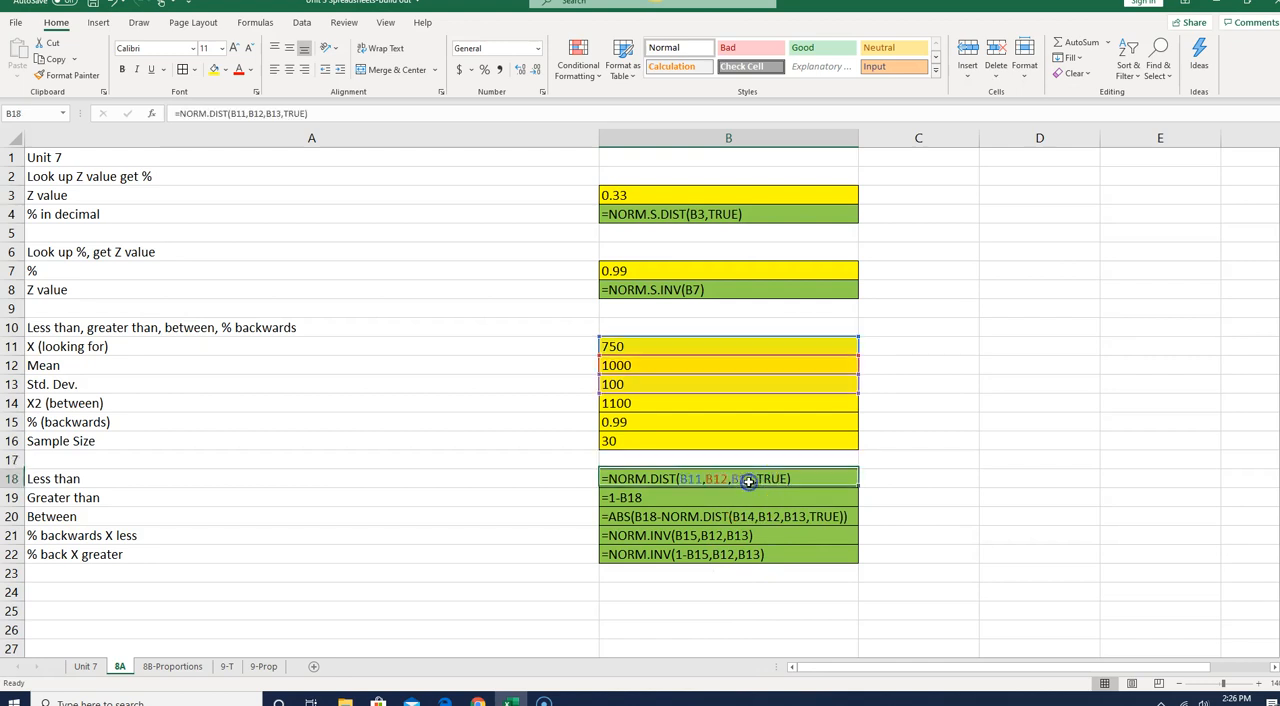
pyautogui.click(280, 113)
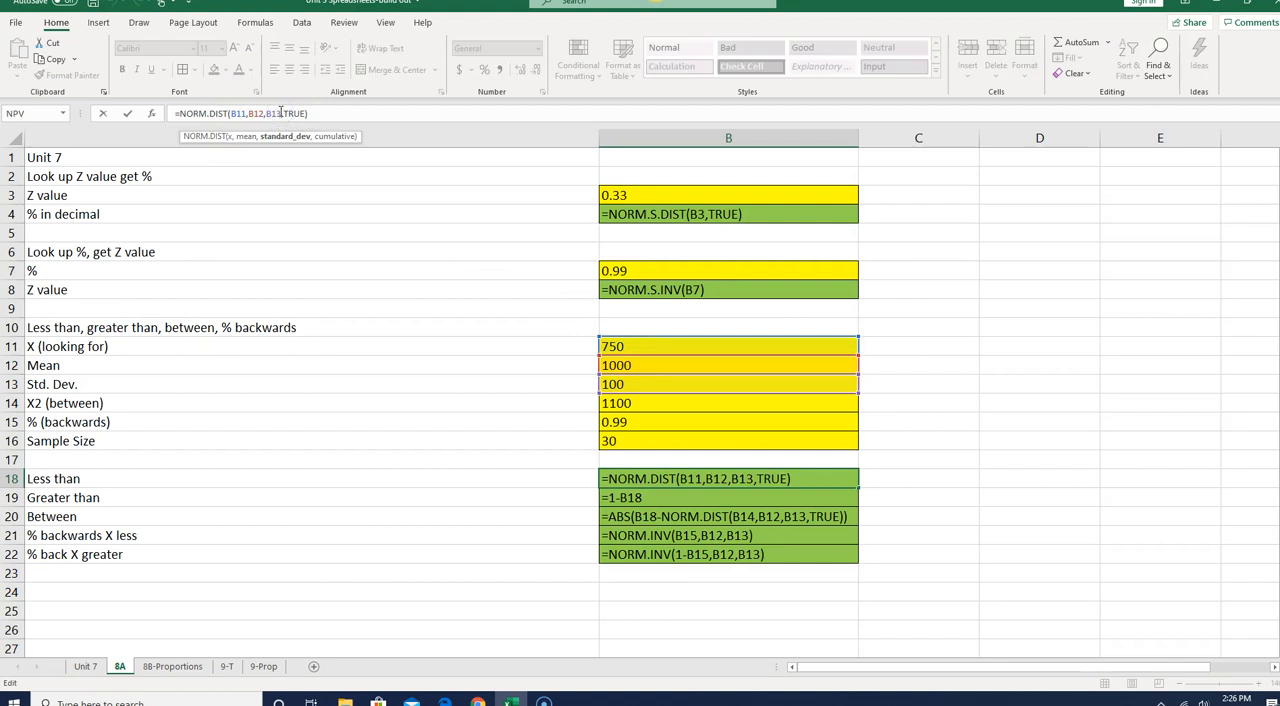
pyautogui.write('/')
pyautogui.write('sqrt')
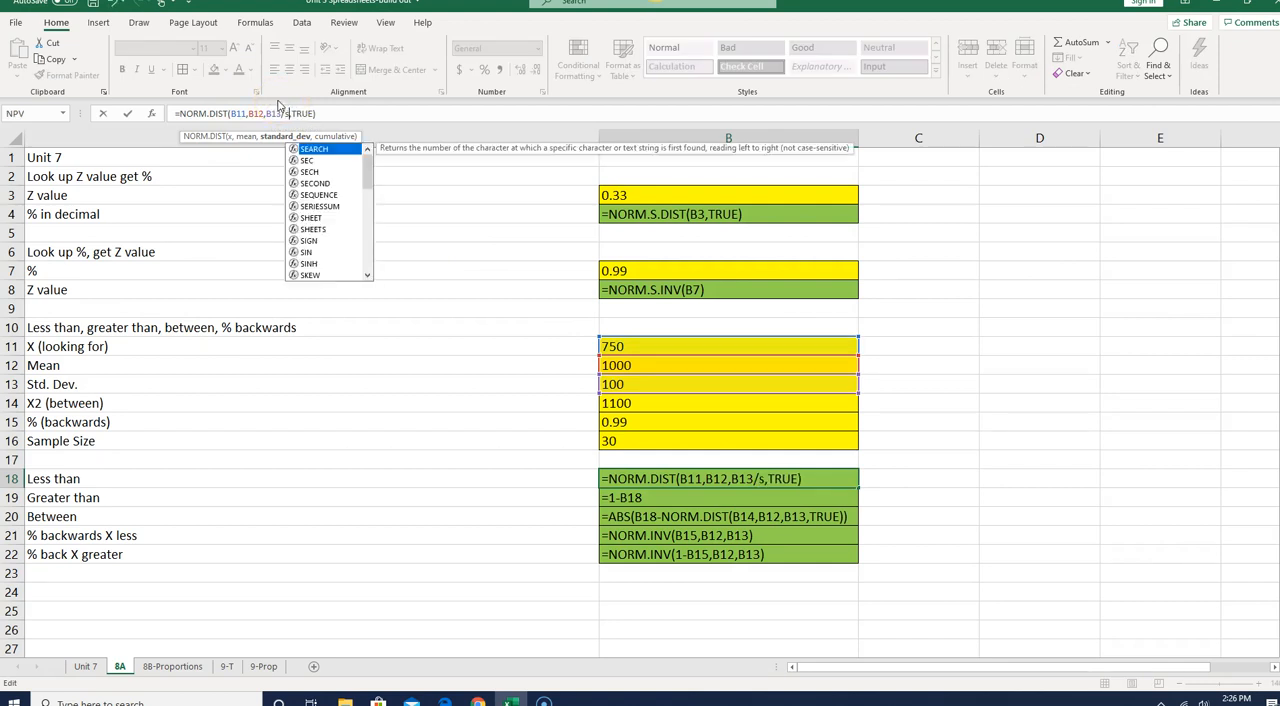
pyautogui.write('(')
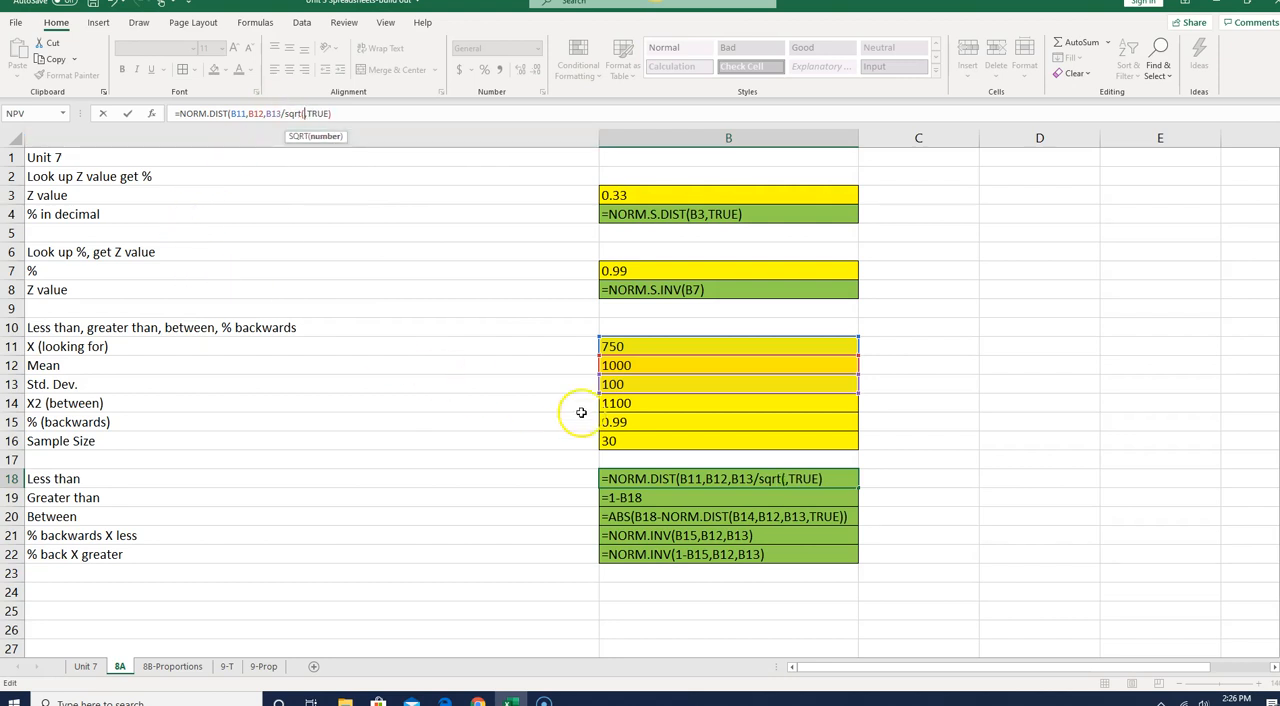
pyautogui.click(621, 442)
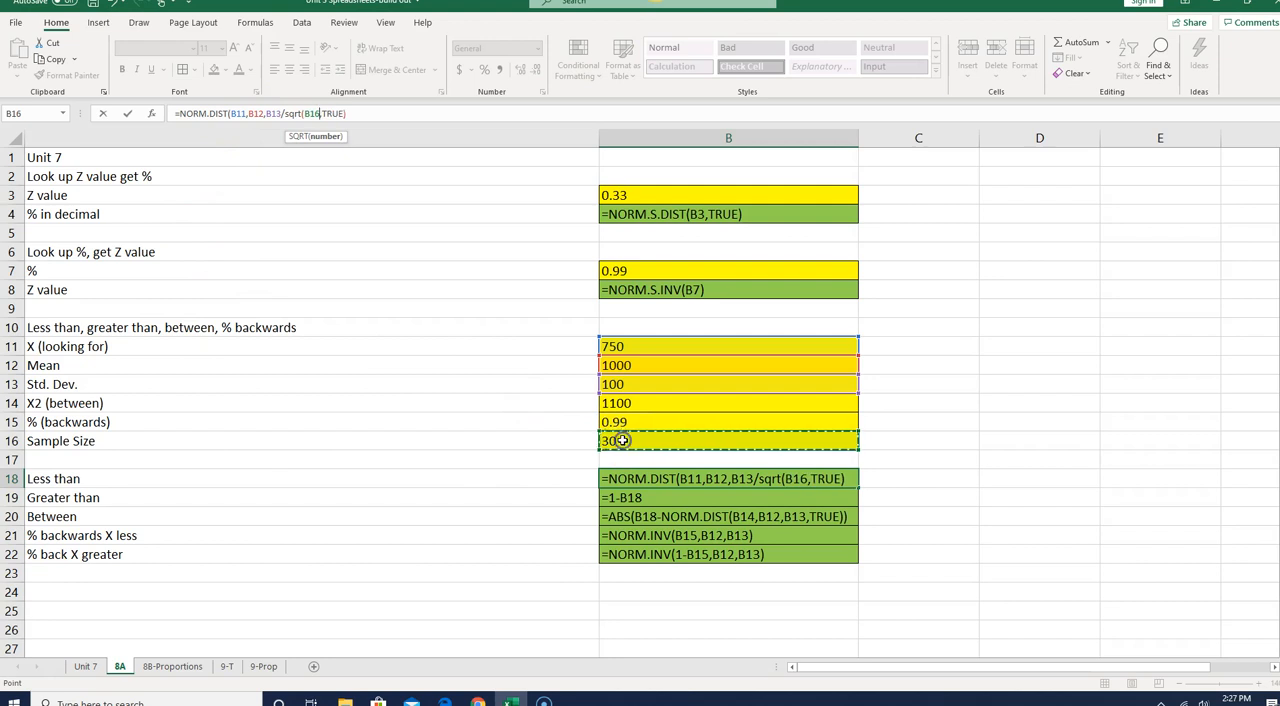
pyautogui.write(')')
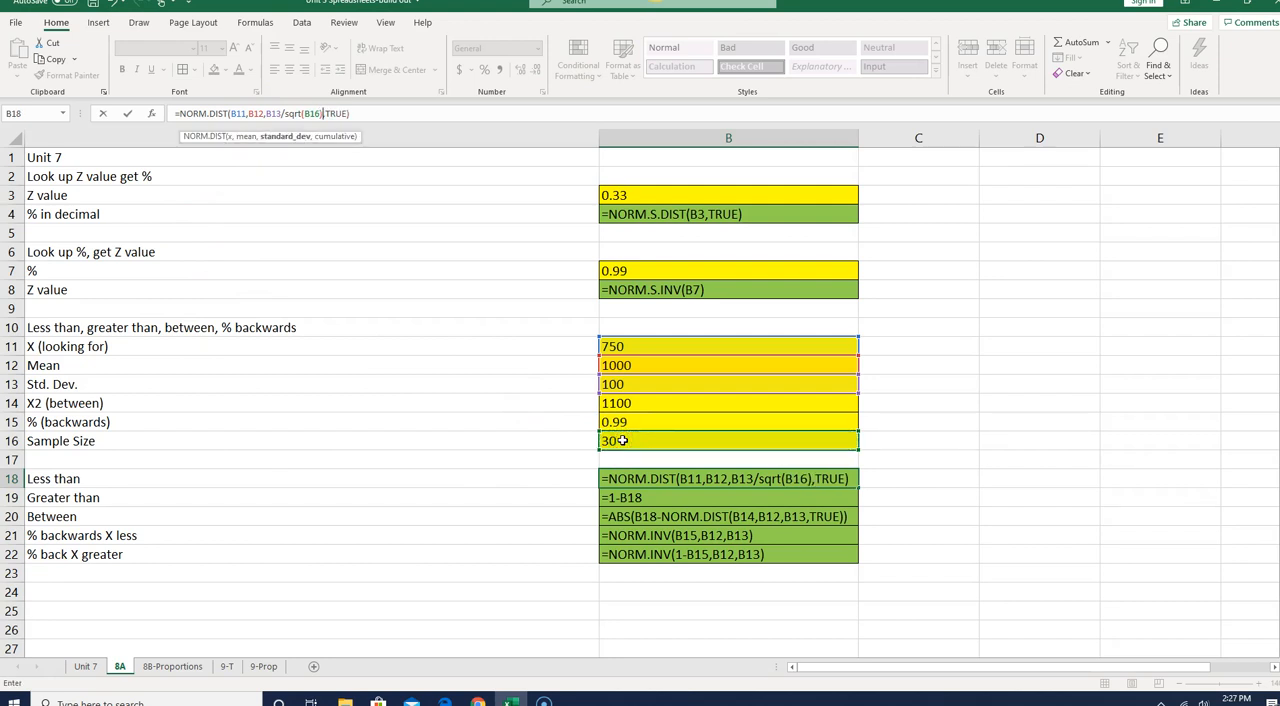
pyautogui.press('Return')
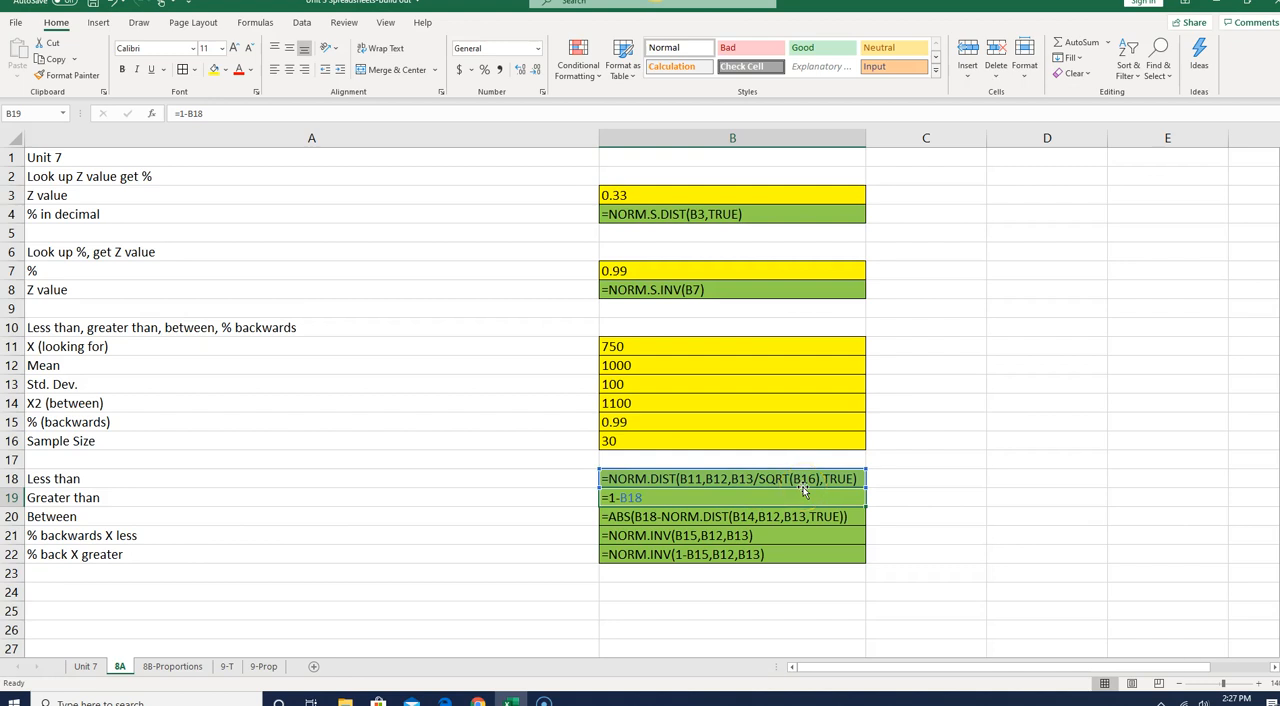
# - Change the Between formula in B20 to =ABS(B18-NORM.DIST(B14,B12,B13/SQRT(B16),TRUE))
pyautogui.click(803, 516)
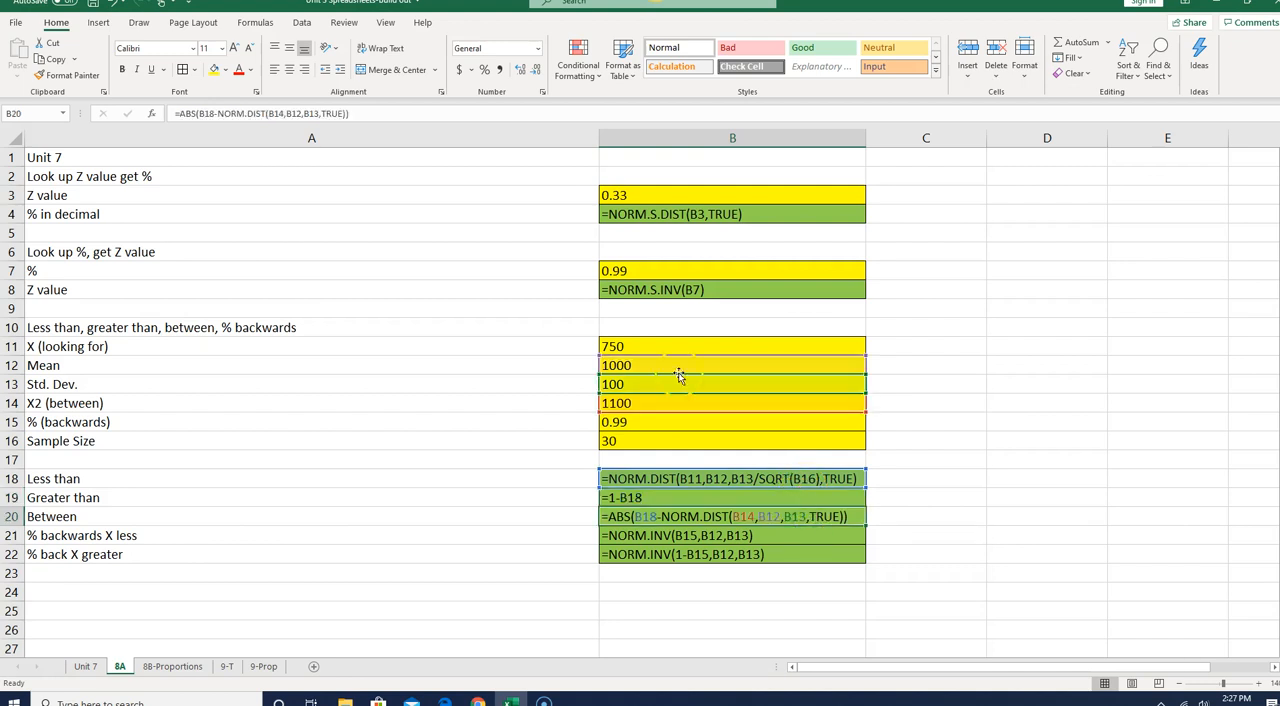
pyautogui.click(318, 113)
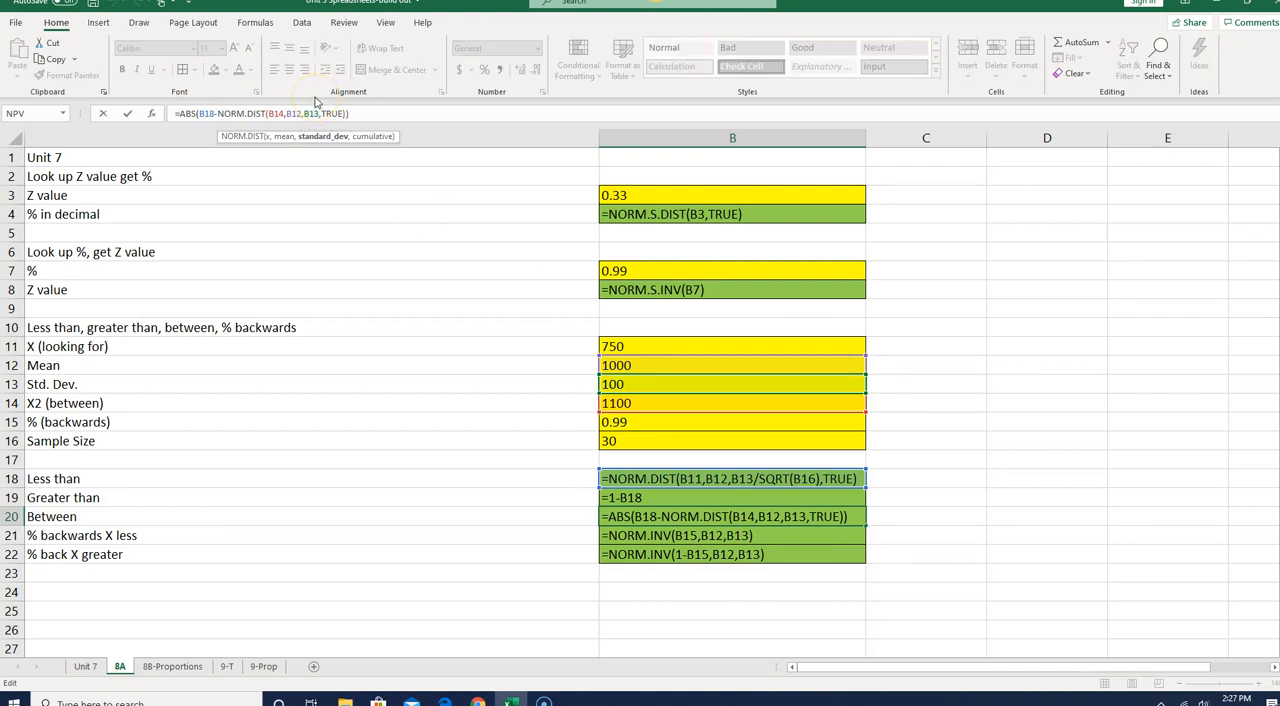
pyautogui.write('/sqrt')
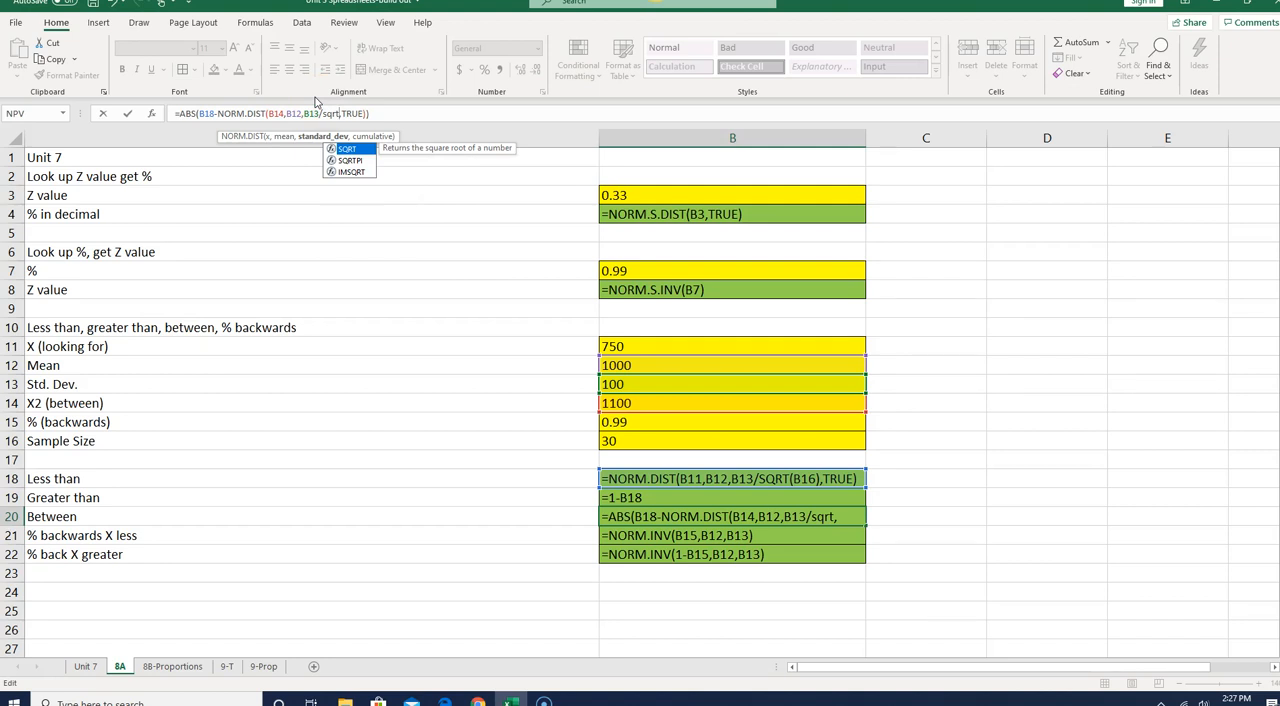
pyautogui.write('(')
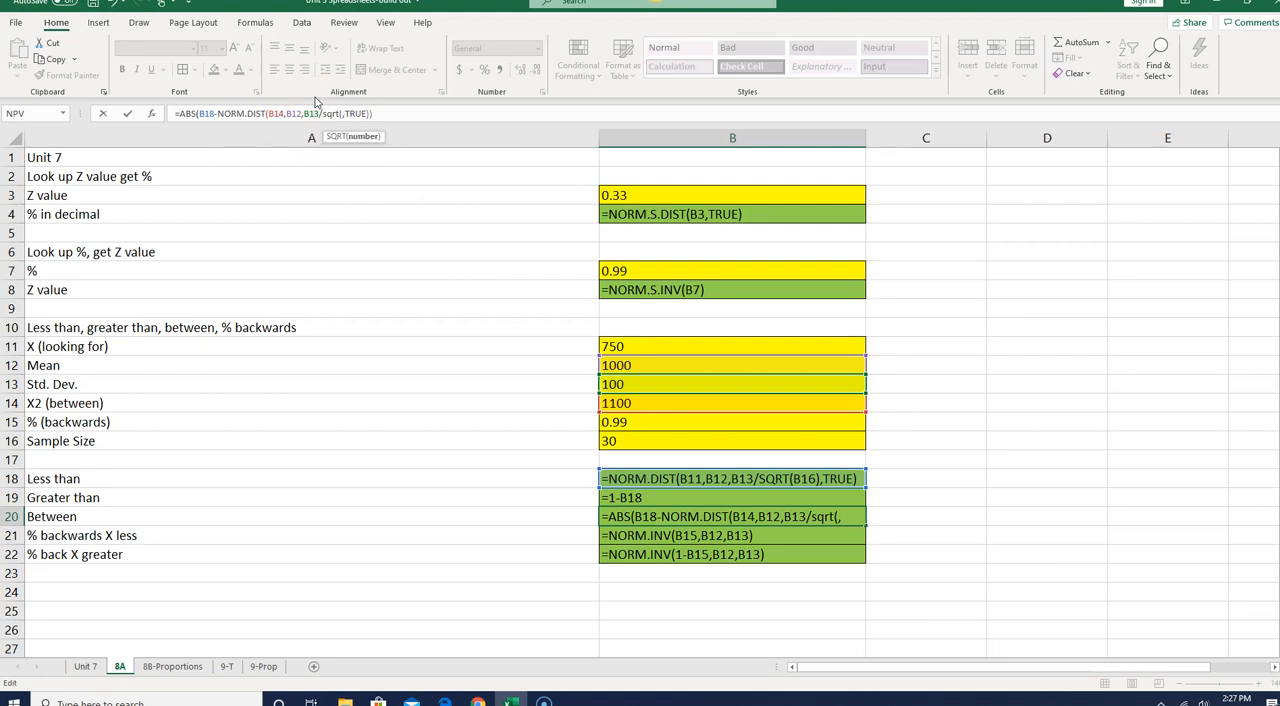
pyautogui.write('B16)')
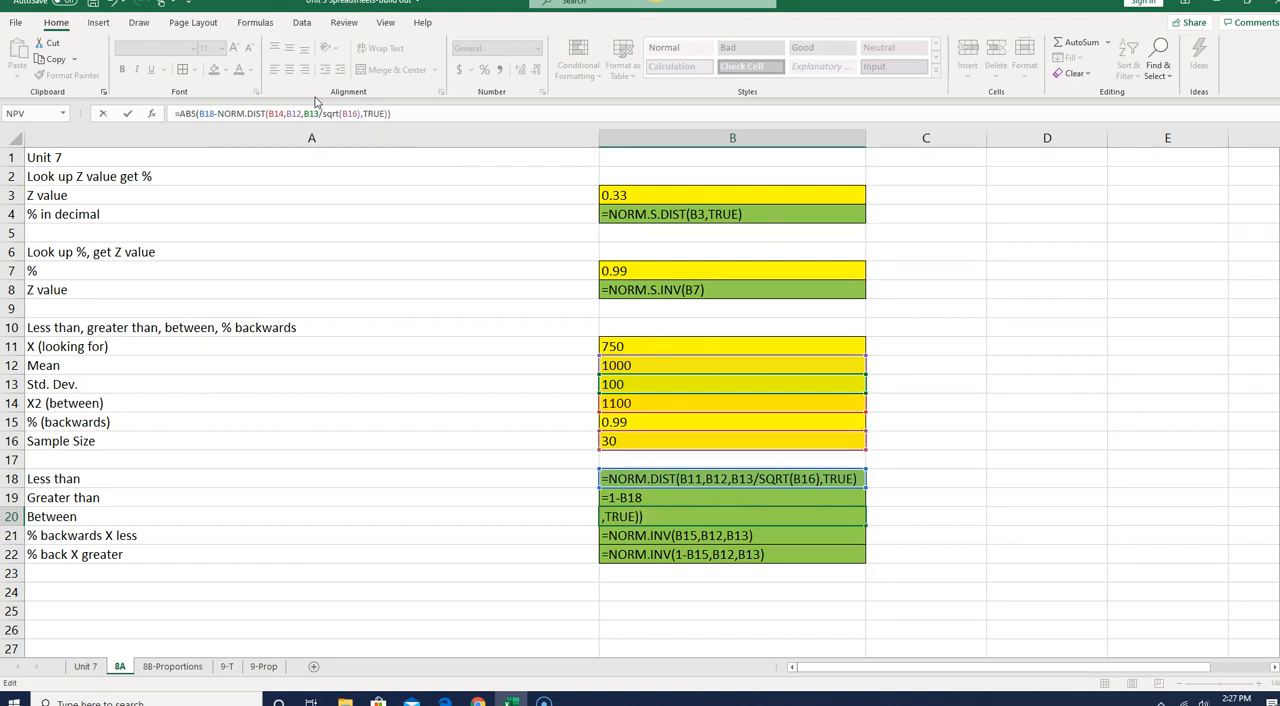
pyautogui.write(',TRUE))')
pyautogui.press('Return')
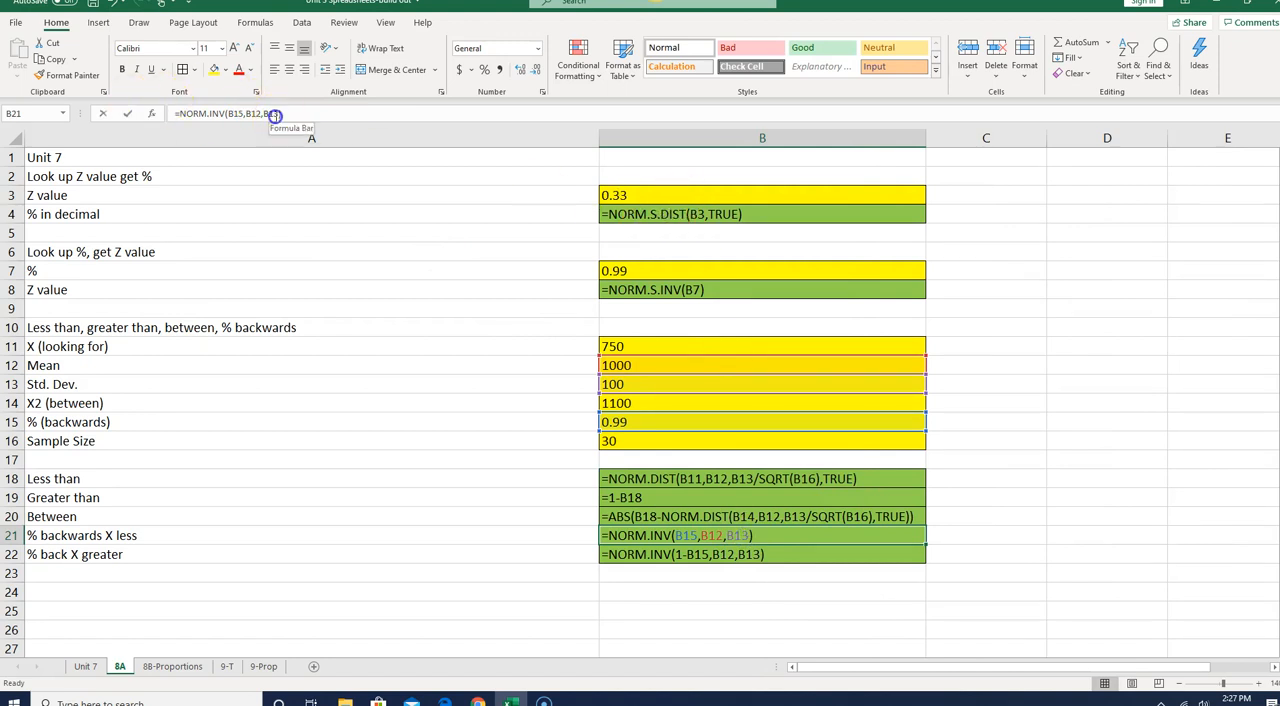
# - Change the % backwards X less formula in B21 to =NORM.INV(B15,B12,B13/SQRT(B16))
pyautogui.click(275, 115)
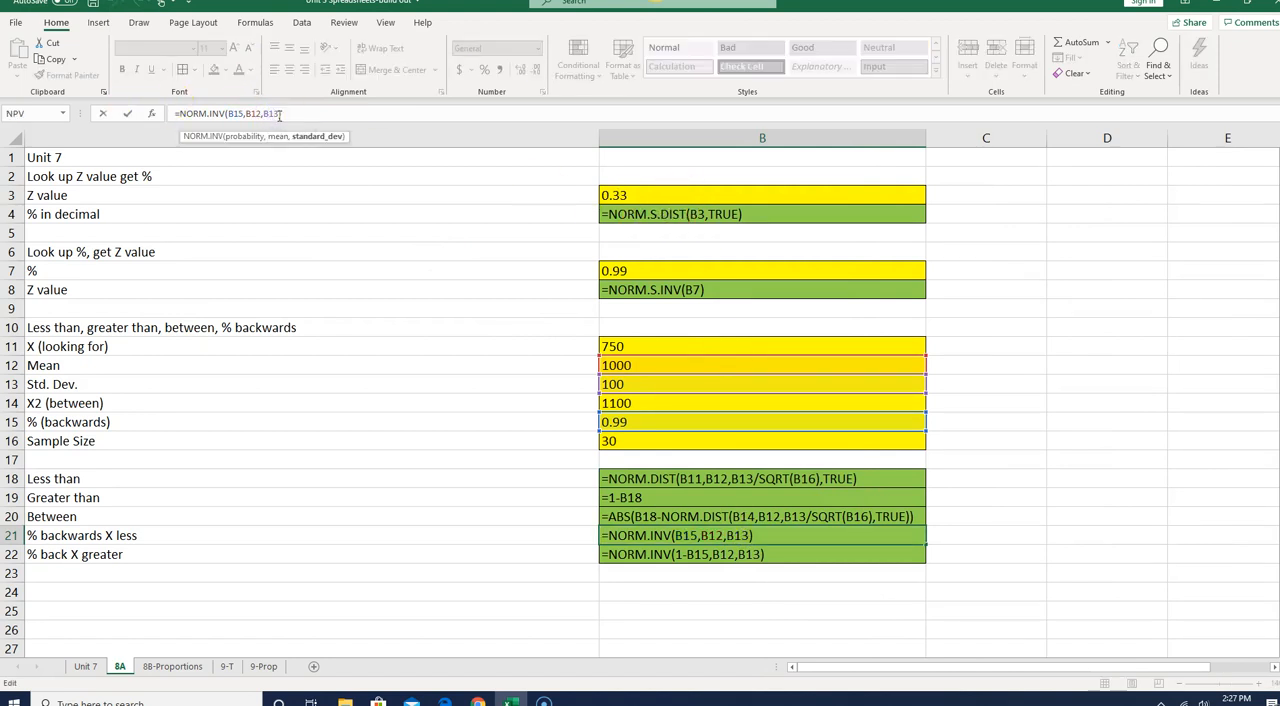
pyautogui.write('/sqrt')
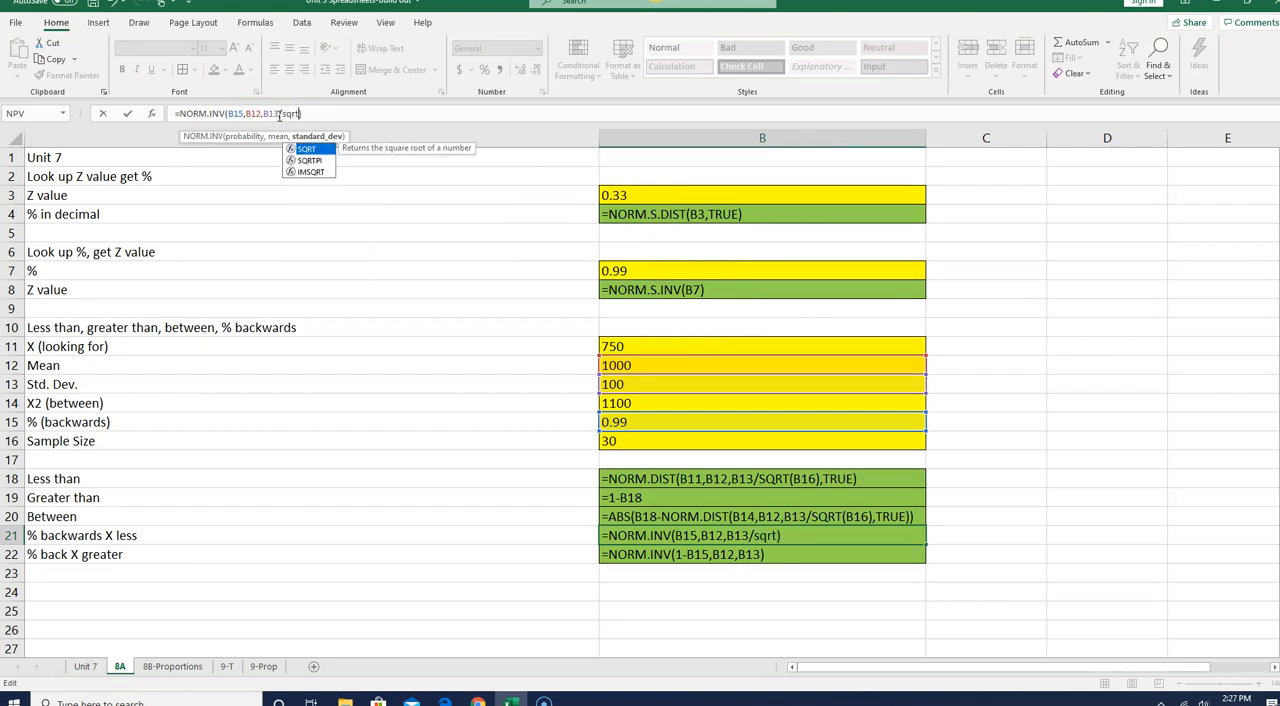
pyautogui.write('(b')
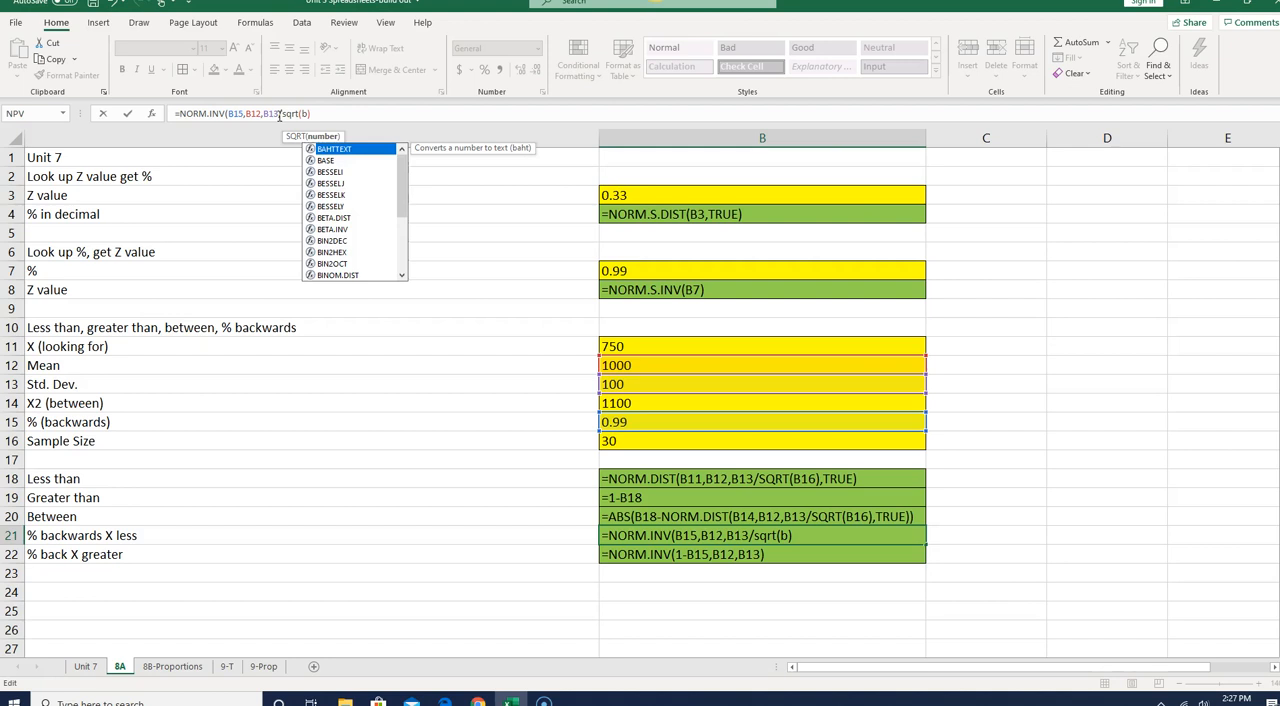
pyautogui.write('16))')
pyautogui.press('Return')
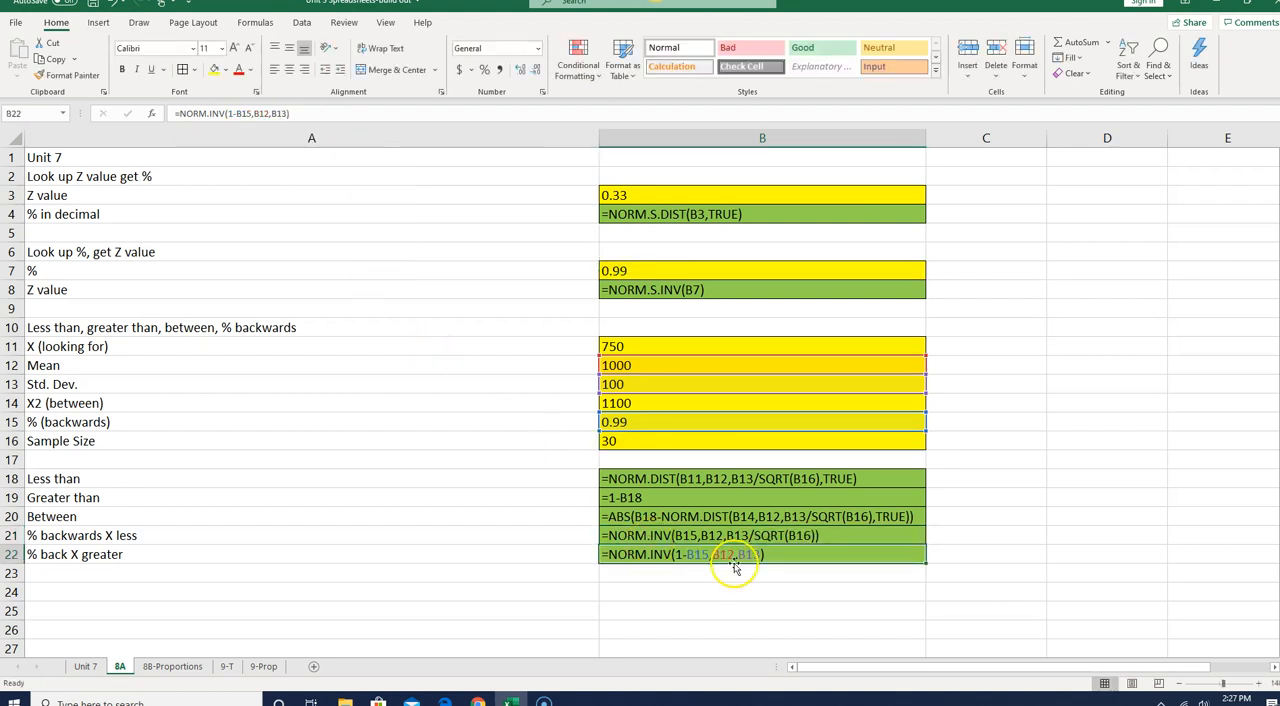
# - Change the % back X greater formula in B22 to =NORM.INV(1-B15,B12,B13/SQRT(B16))
pyautogui.click(287, 113)
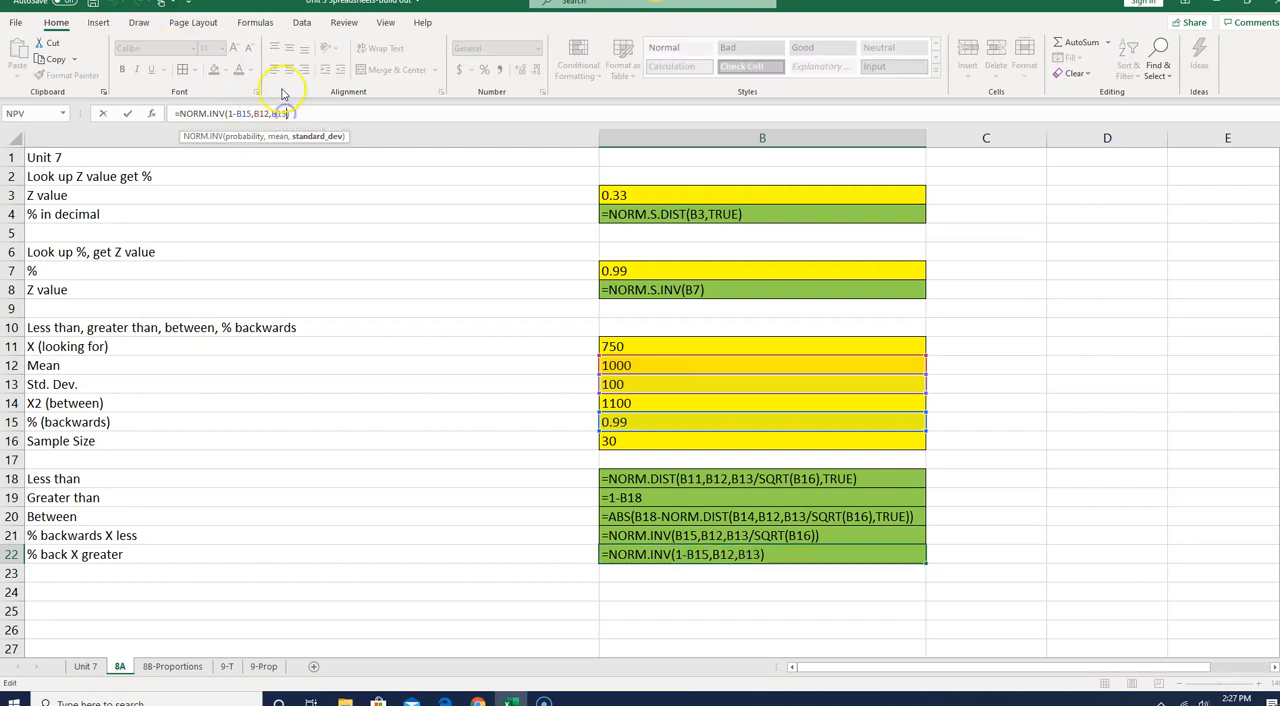
pyautogui.write('sqr')
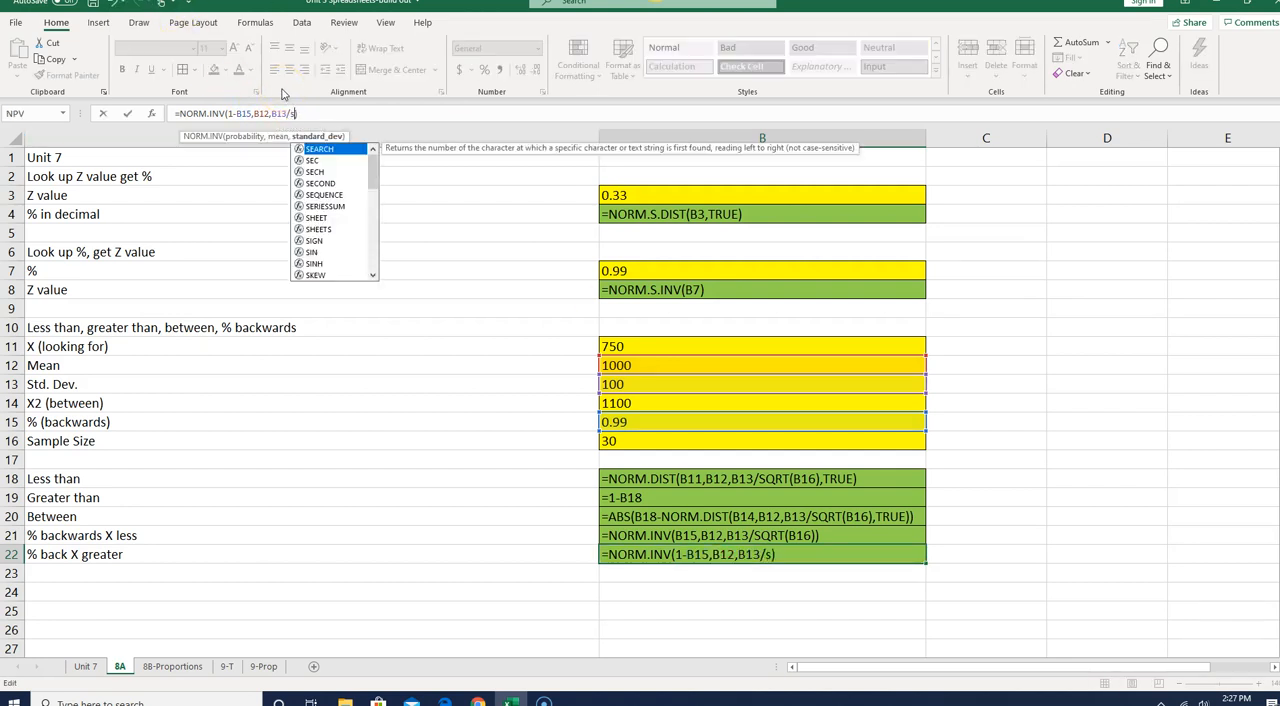
pyautogui.write('t(')
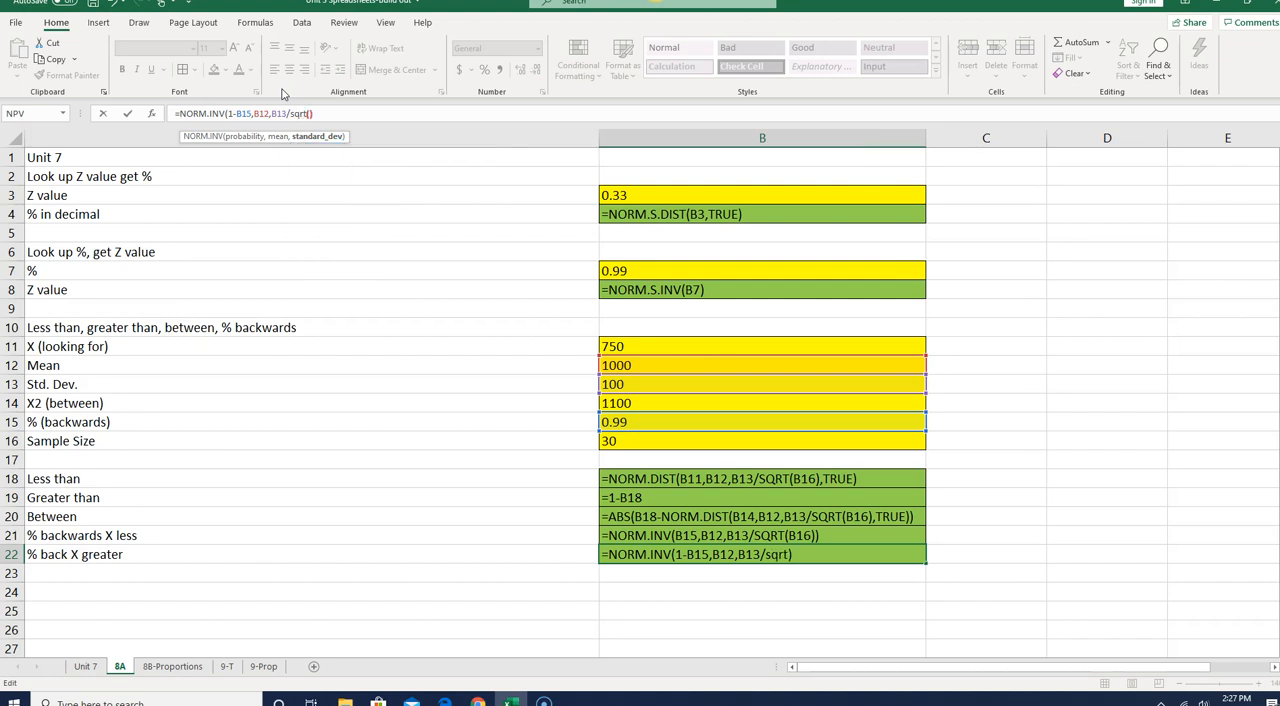
pyautogui.write('b16')
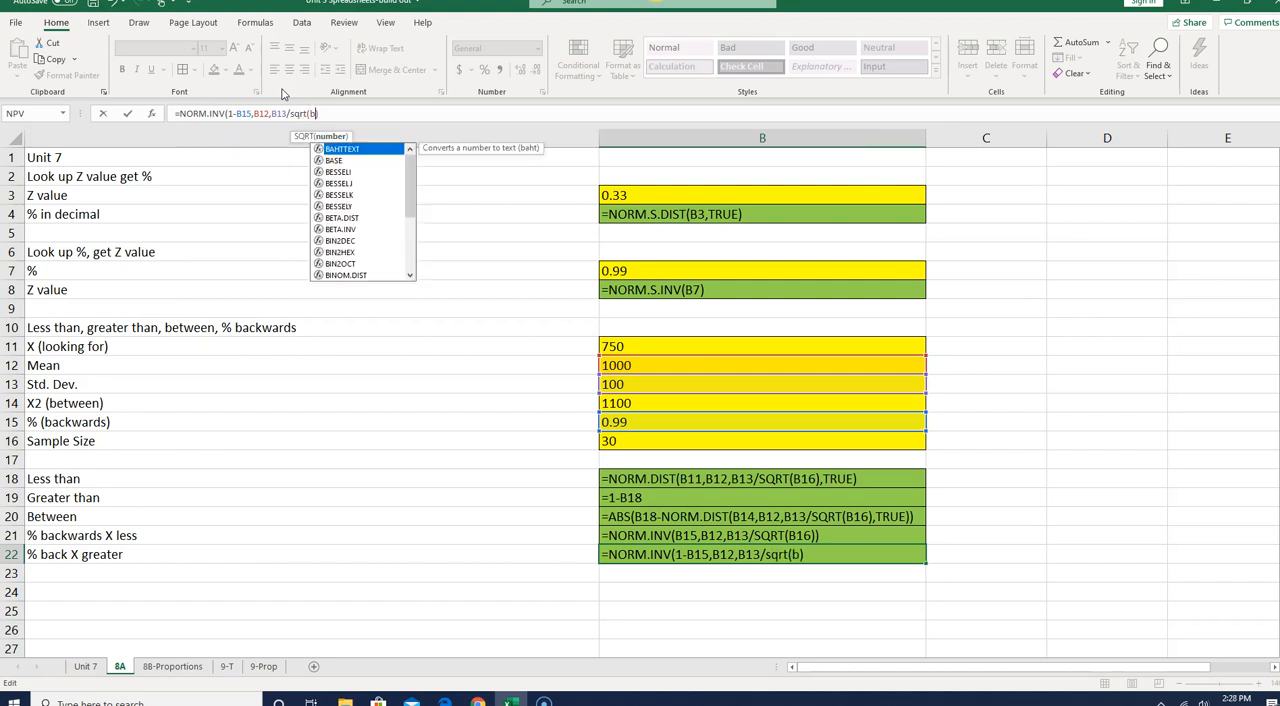
pyautogui.write('))')
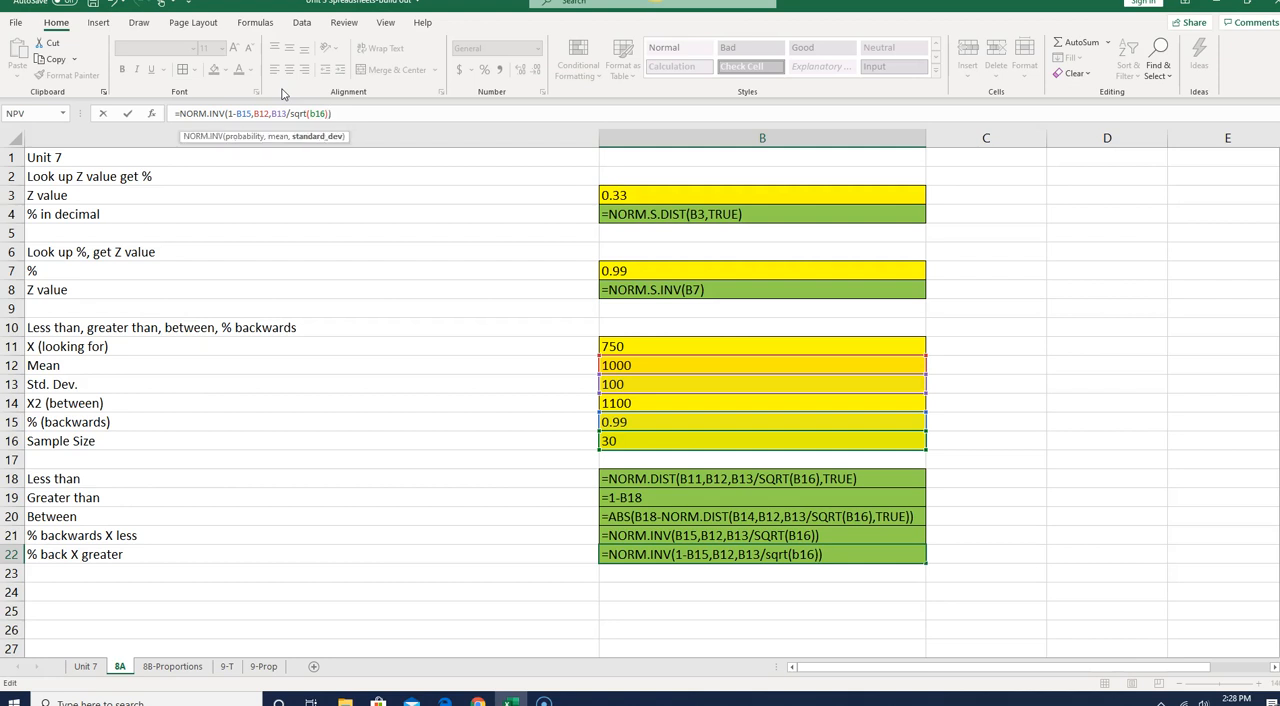
pyautogui.press('Return')
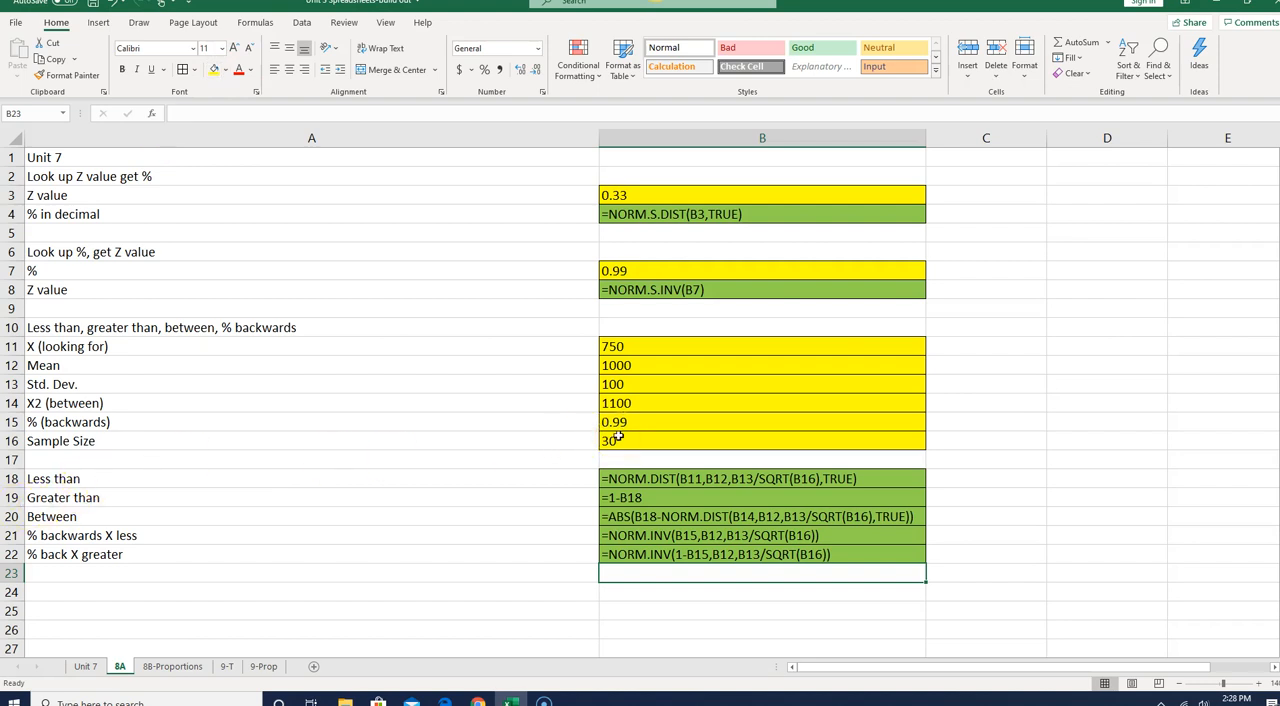
# - Change the sheet heading in A1 to Unit 8A and switch the sheet back to showing results instead of formulas
pyautogui.click(48, 157)
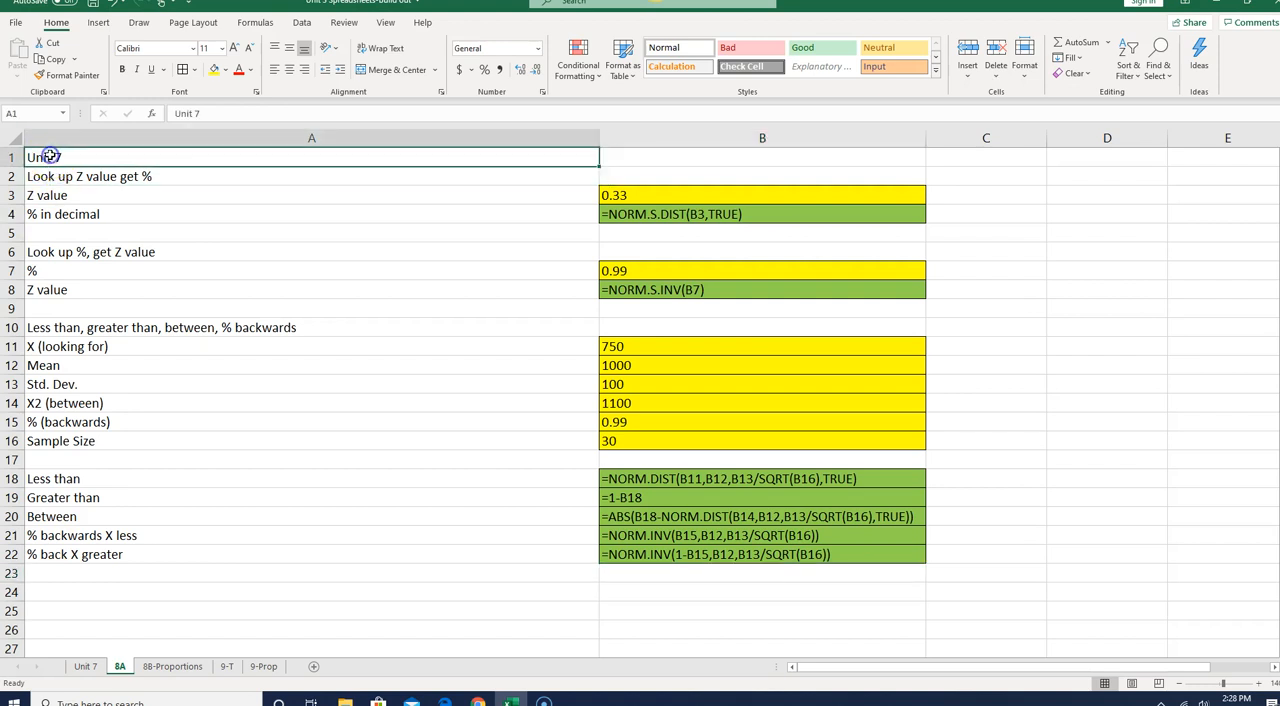
pyautogui.click(225, 112)
pyautogui.press('BackSpace')
pyautogui.press('BackSpace')
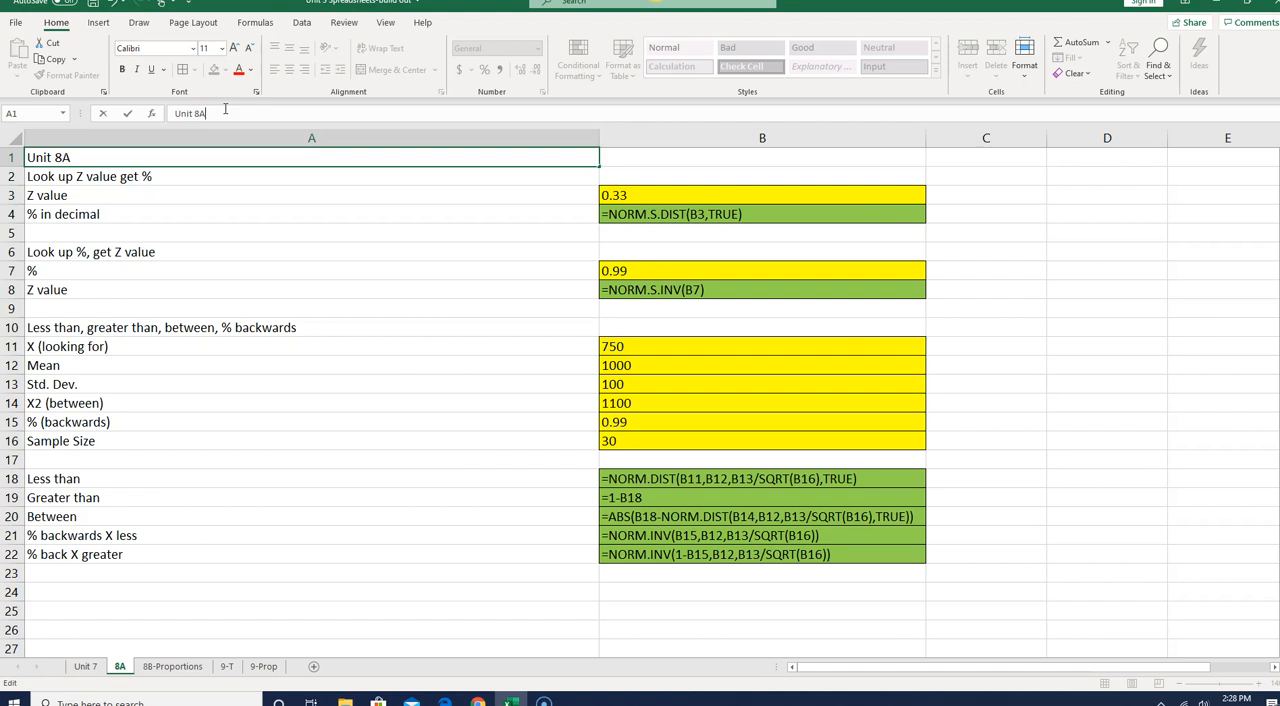
pyautogui.press('Return')
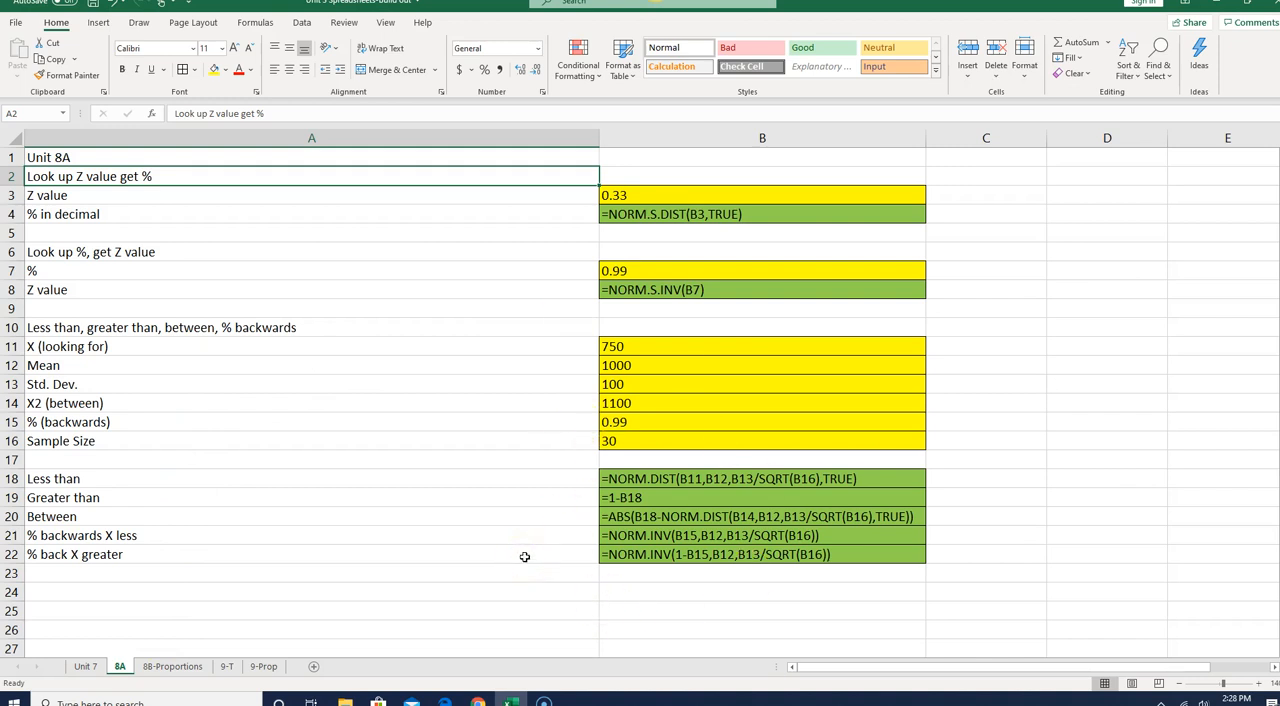
pyautogui.hotkey('ctrl', '`')
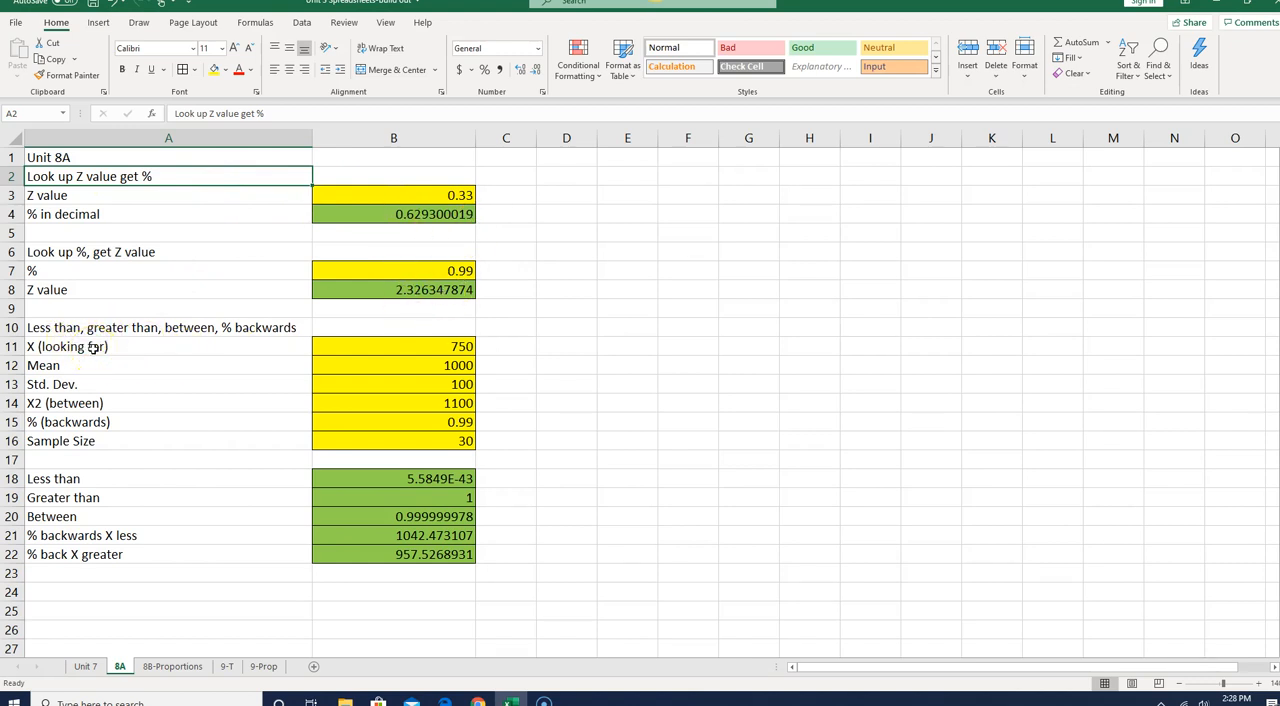
# - Extend the label in A11 to read "X (looking for) sample mean"
pyautogui.click(127, 349)
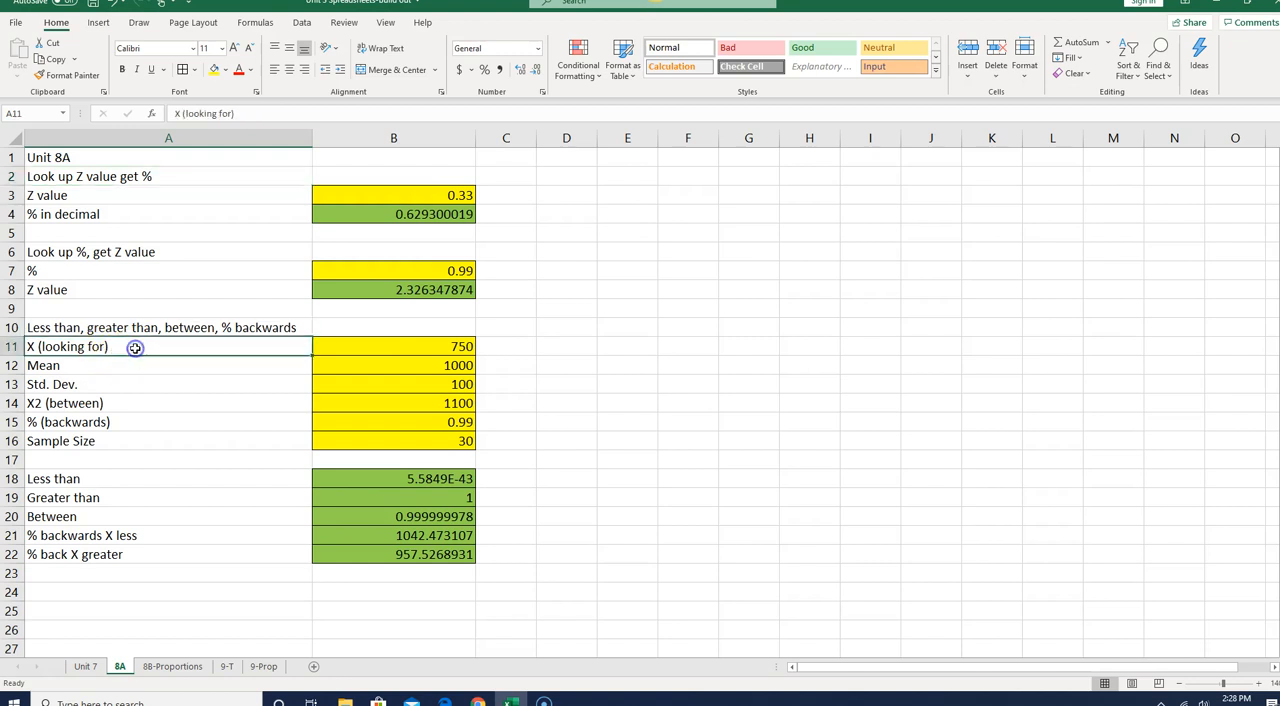
pyautogui.click(258, 115)
pyautogui.write('sample means')
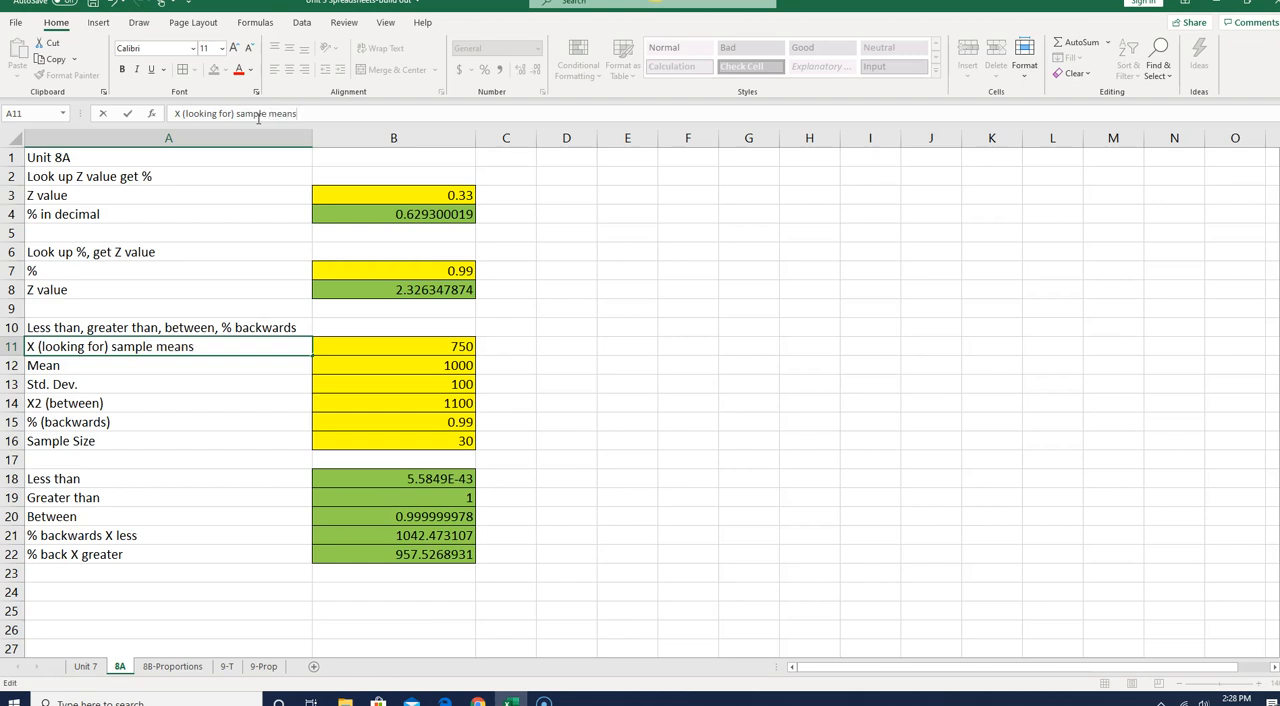
pyautogui.press('Return')
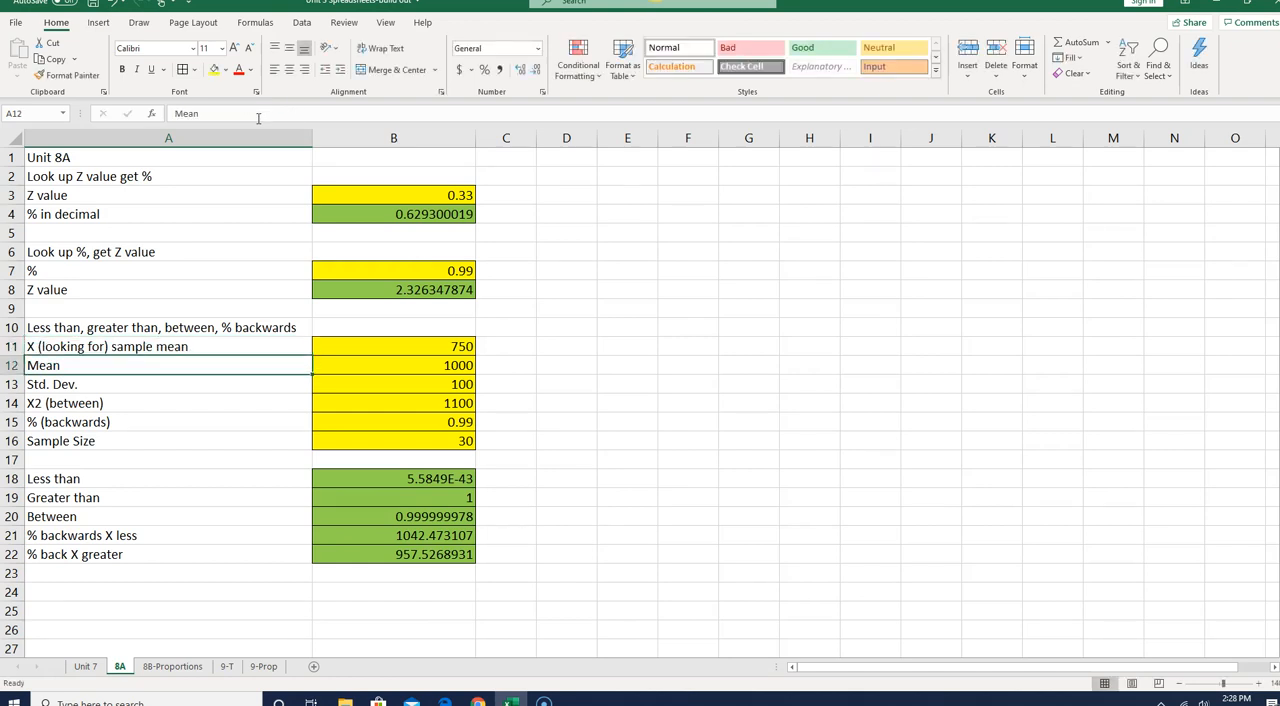
# - Review the yellow input cells one by one from the sample mean in B11 down to the sample size in B16
pyautogui.click(469, 344)
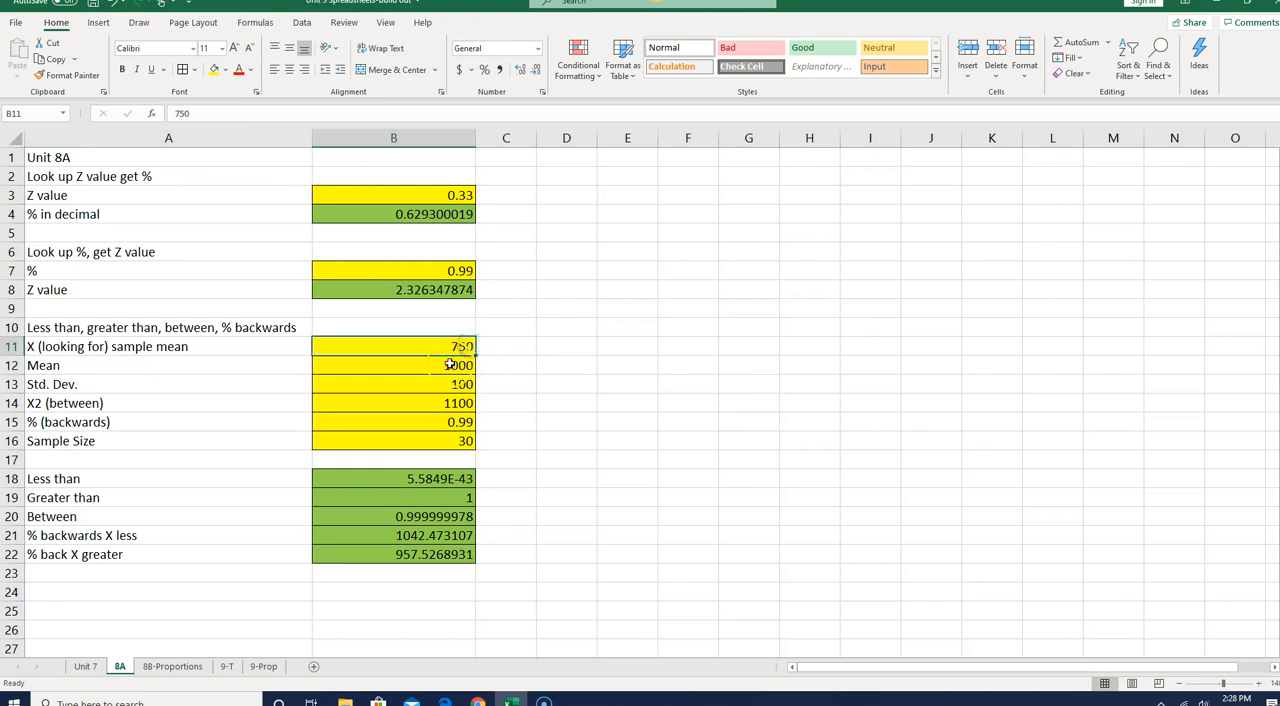
pyautogui.click(450, 365)
pyautogui.click(452, 384)
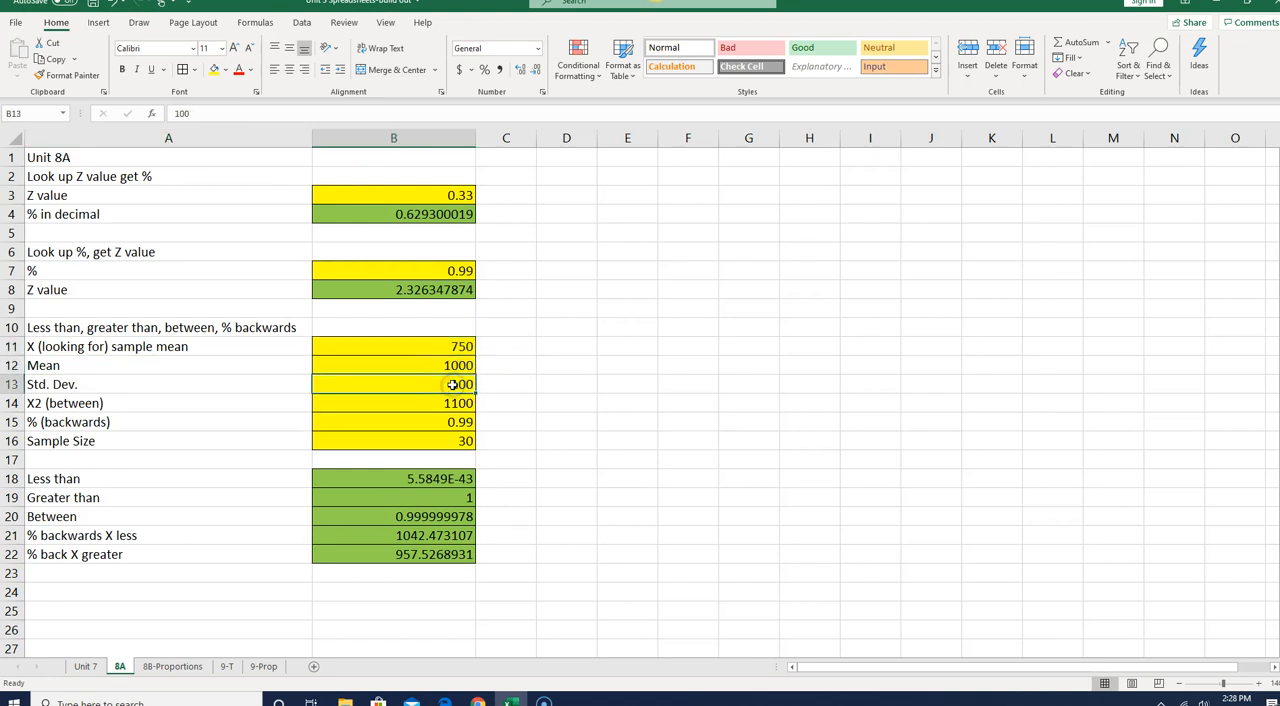
pyautogui.click(449, 404)
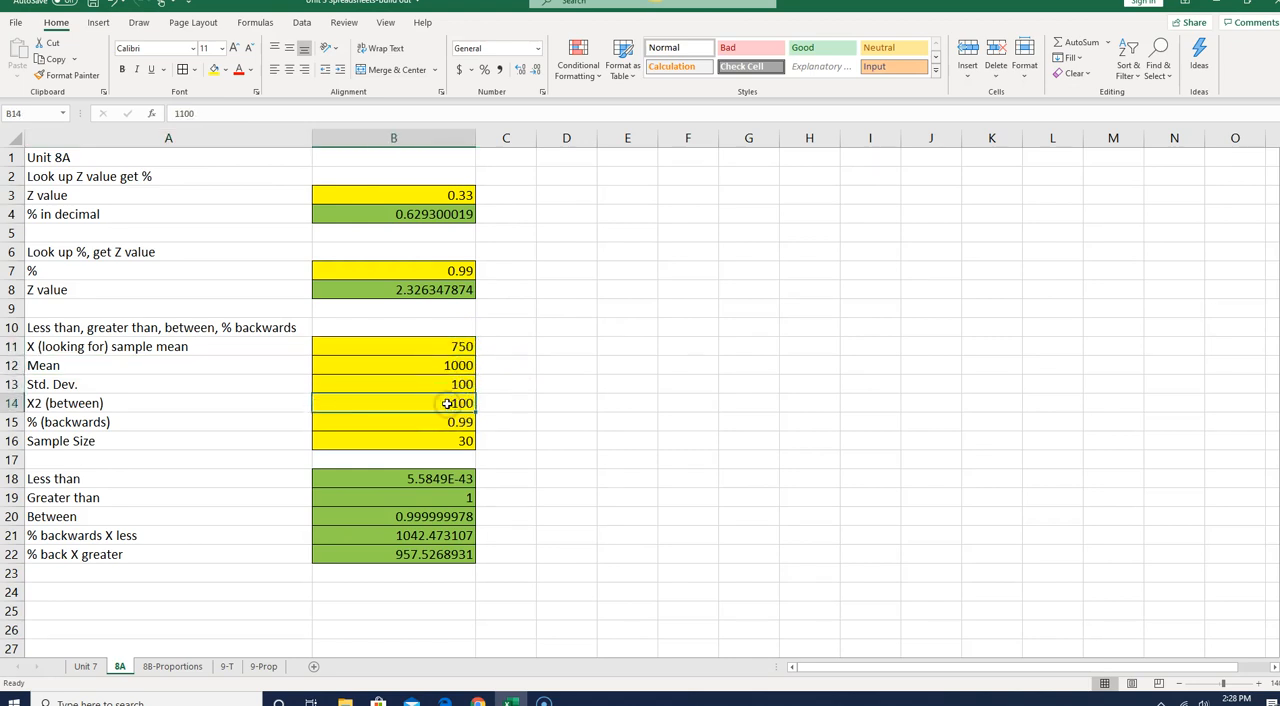
pyautogui.click(441, 426)
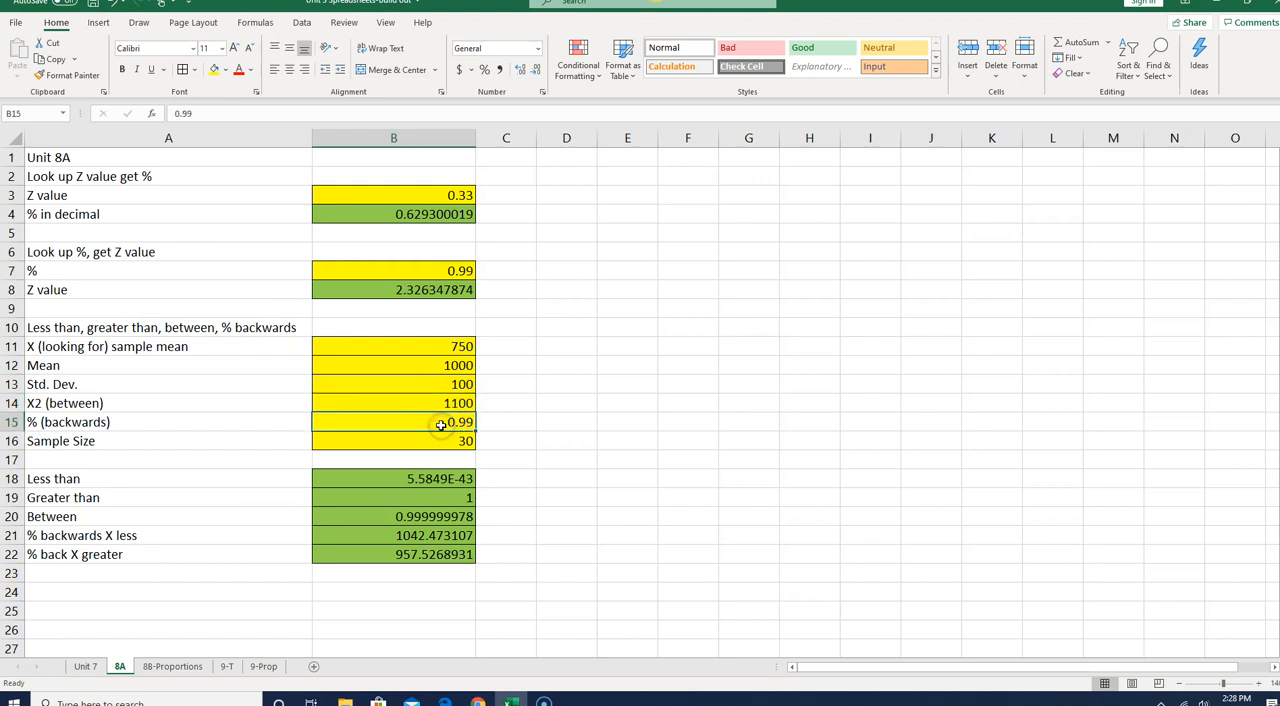
pyautogui.click(438, 440)
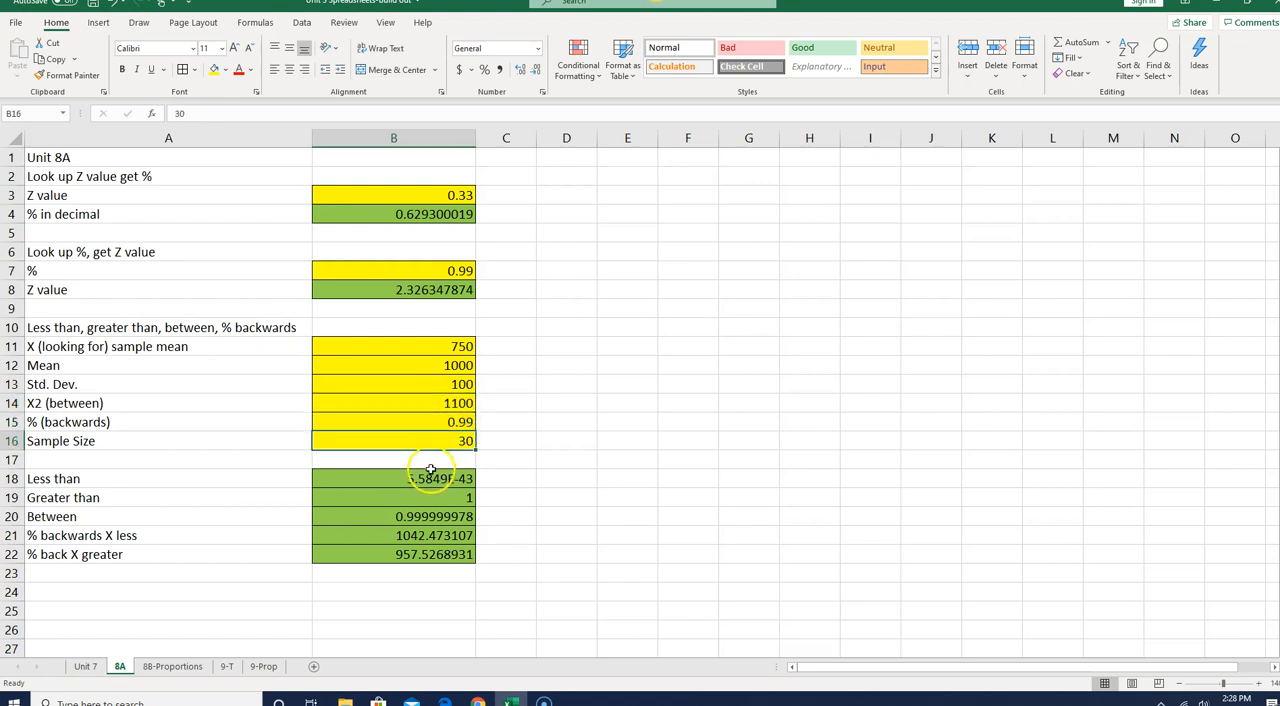